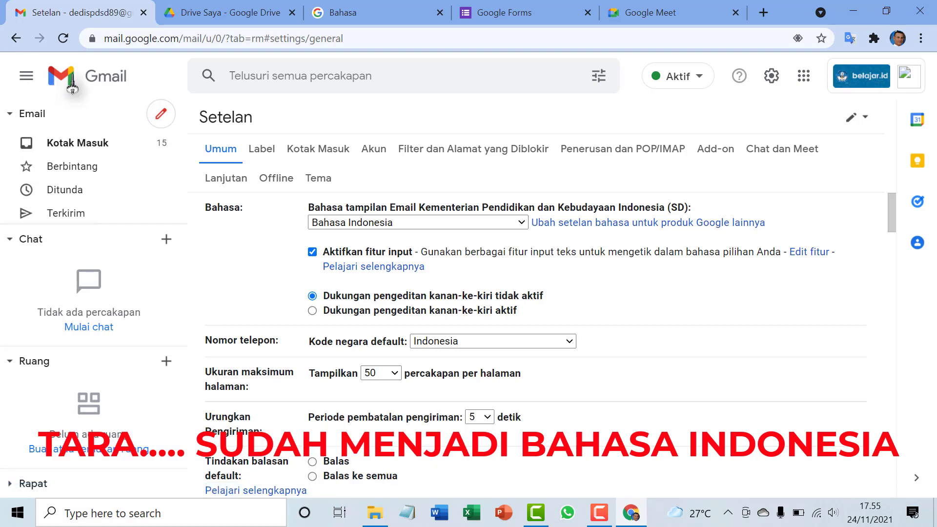
# Step: Check the display language of the open Google Forms and Google Meet pages, and reload Google Meet
pyautogui.click(503, 17)
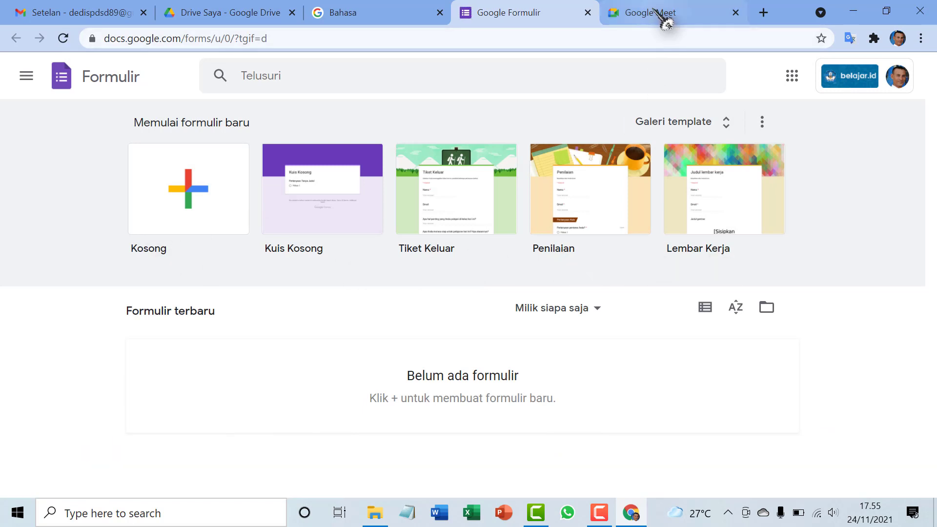
pyautogui.click(665, 19)
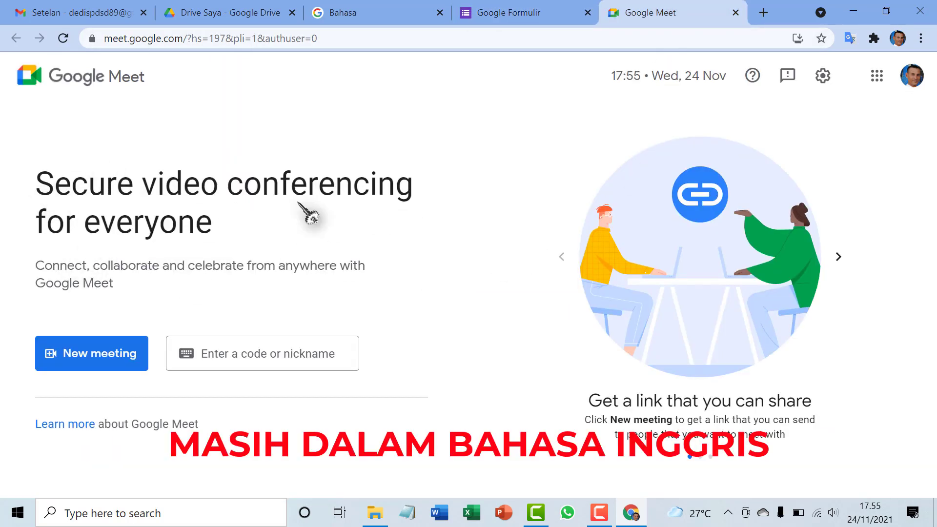
pyautogui.click(367, 20)
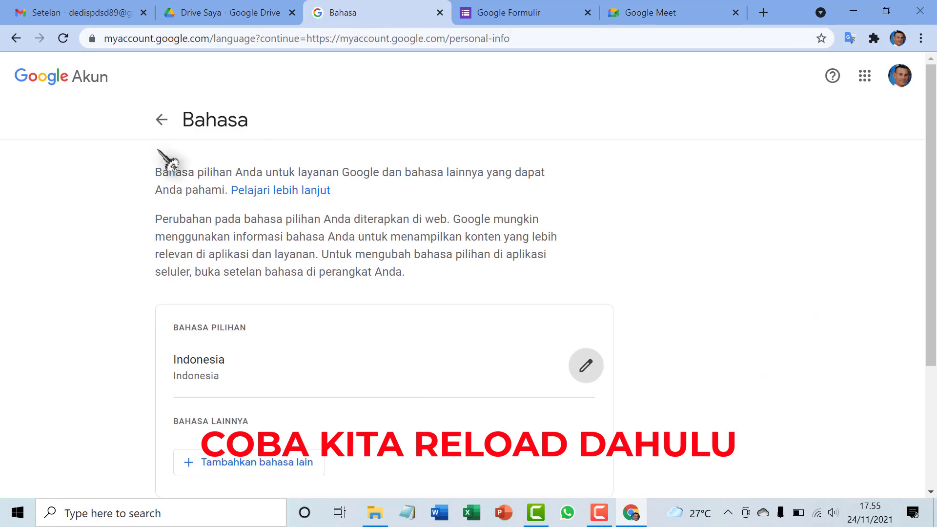
pyautogui.click(647, 17)
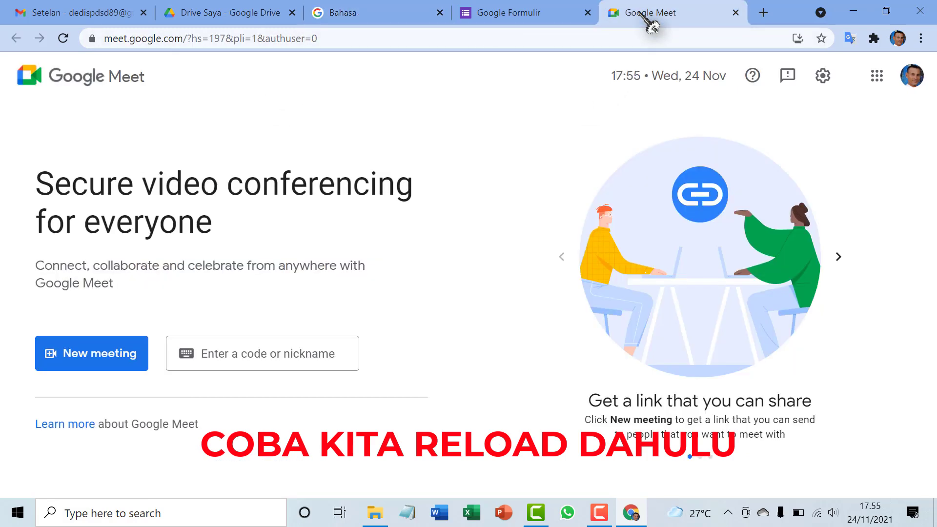
pyautogui.click(62, 38)
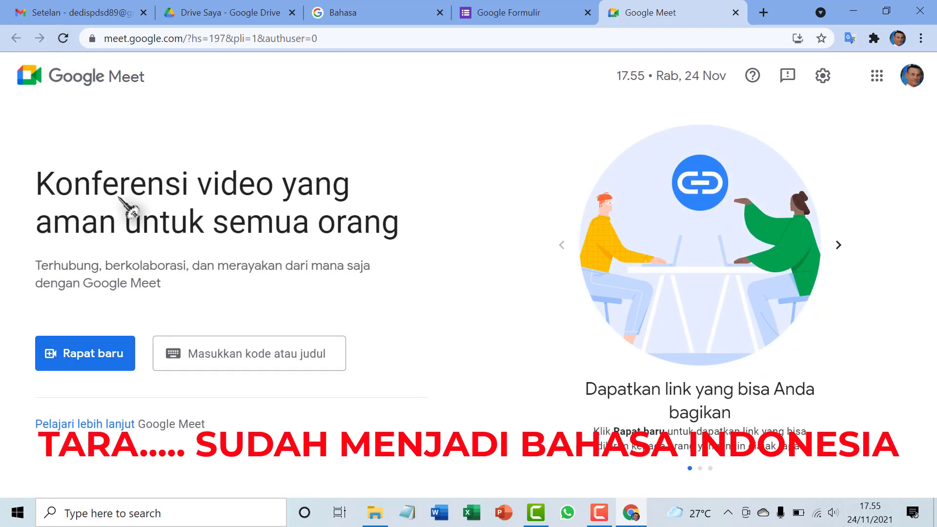
# Step: Examine the list of Google apps on the Google Meet page to check the language of the app names
pyautogui.click(876, 78)
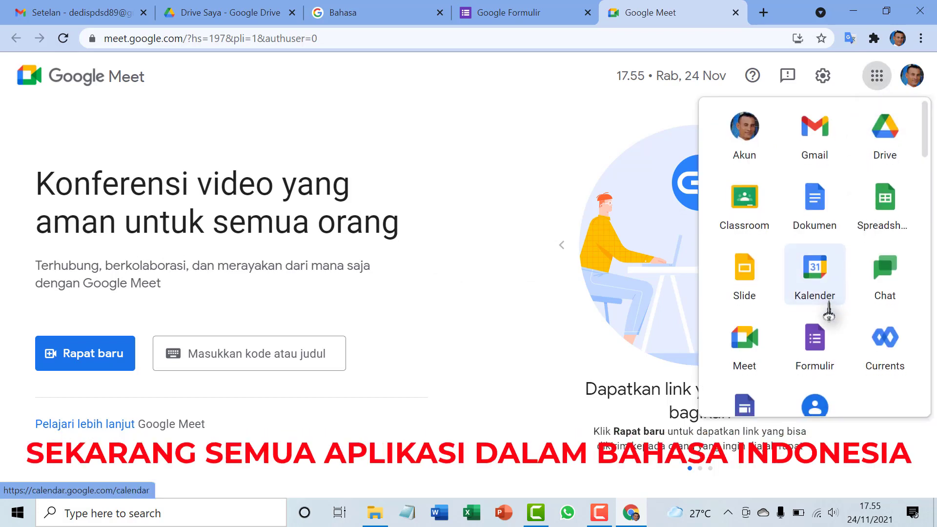
pyautogui.scroll(-1, 828, 310)
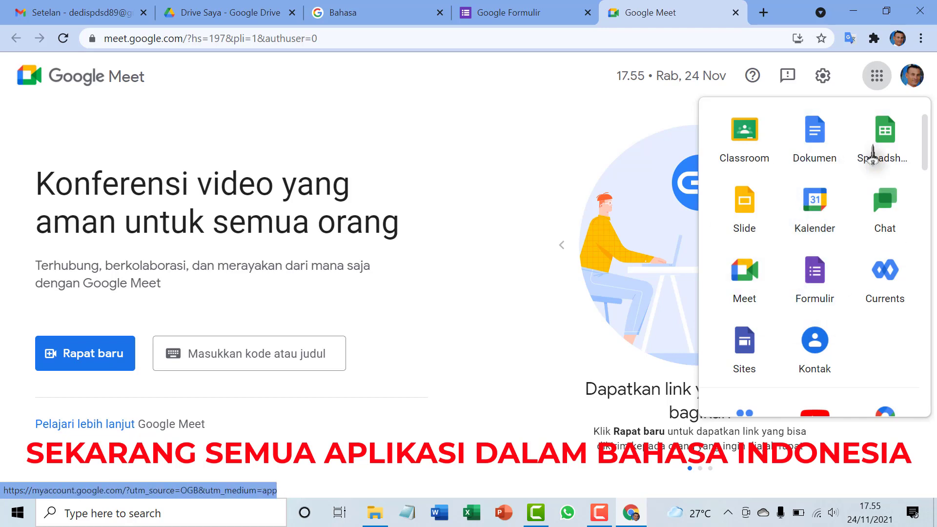
pyautogui.scroll(1, 859, 244)
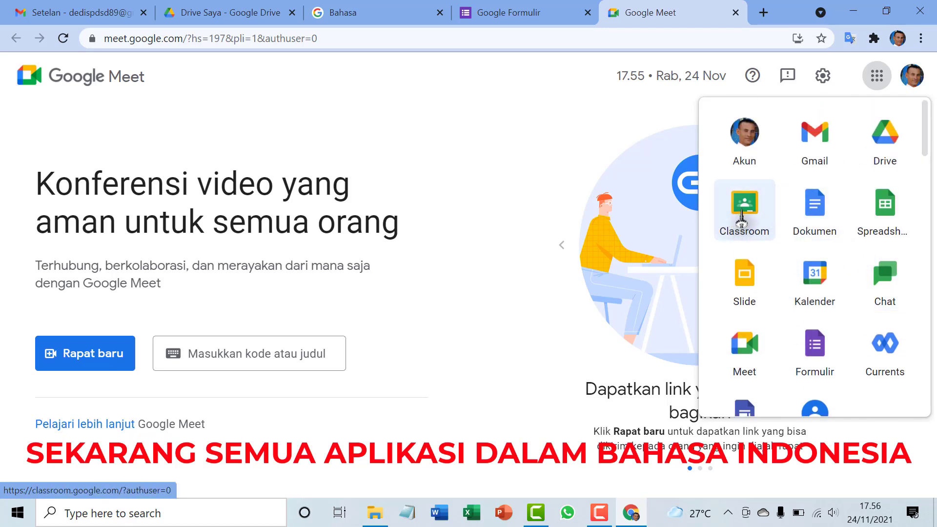
pyautogui.scroll(-4, 841, 259)
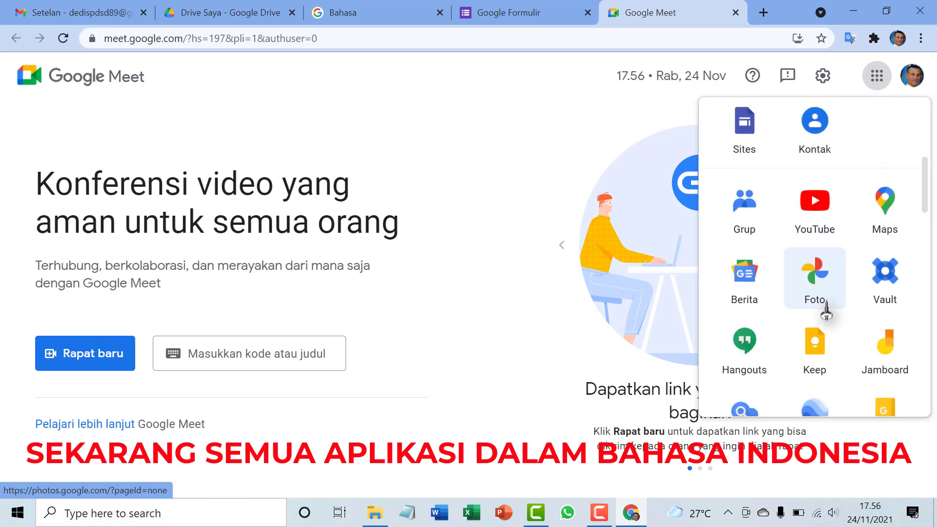
pyautogui.scroll(-1, 781, 312)
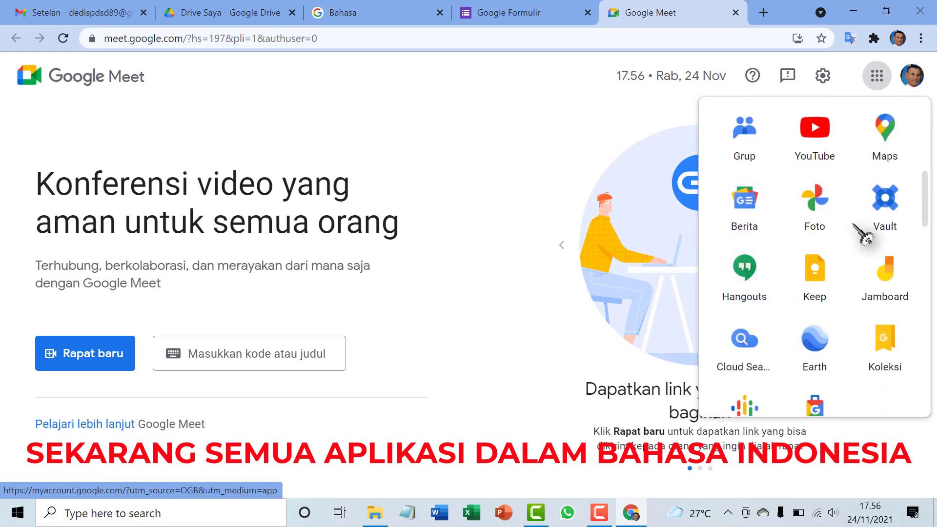
pyautogui.scroll(4, 859, 231)
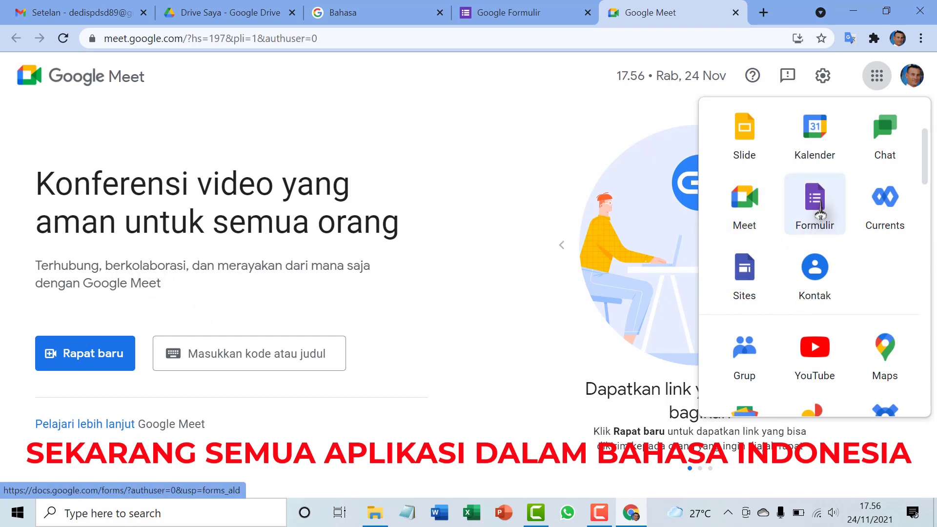
pyautogui.scroll(2, 820, 264)
pyautogui.scroll(-5, 822, 271)
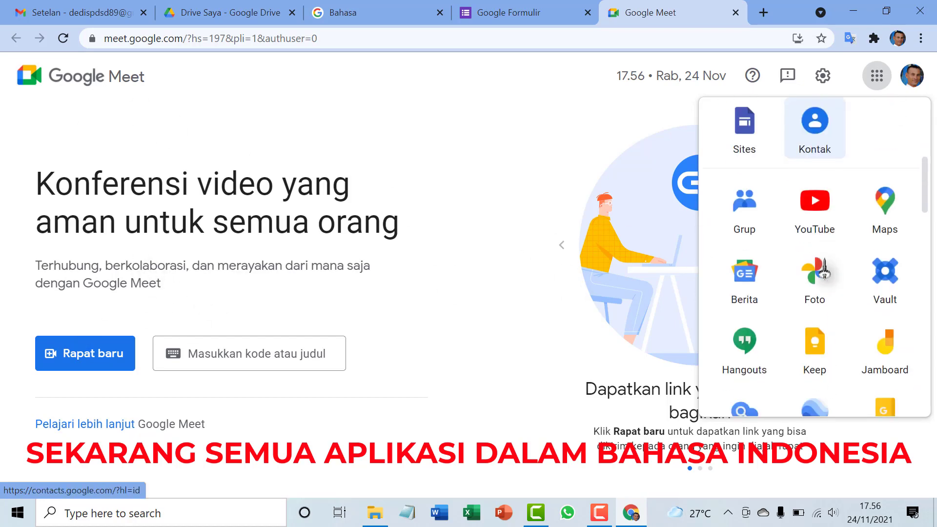
pyautogui.scroll(-5, 825, 293)
pyautogui.scroll(8, 822, 312)
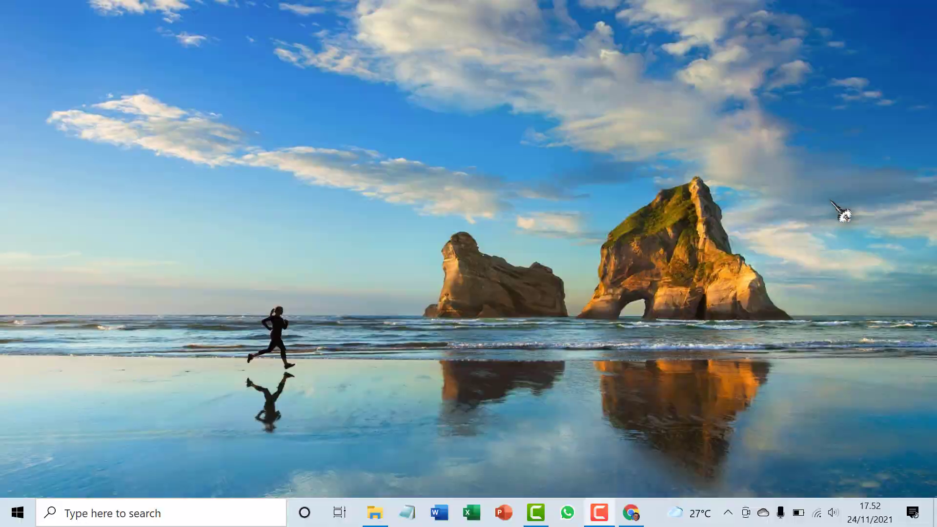
pyautogui.rightClick(839, 205)
pyautogui.click(843, 243)
pyautogui.rightClick(844, 245)
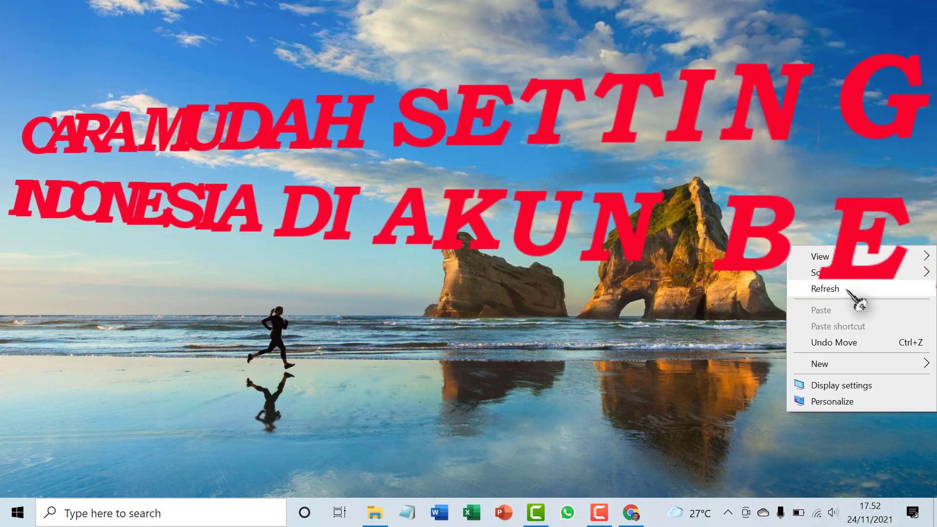
pyautogui.click(845, 286)
pyautogui.rightClick(841, 280)
pyautogui.click(840, 323)
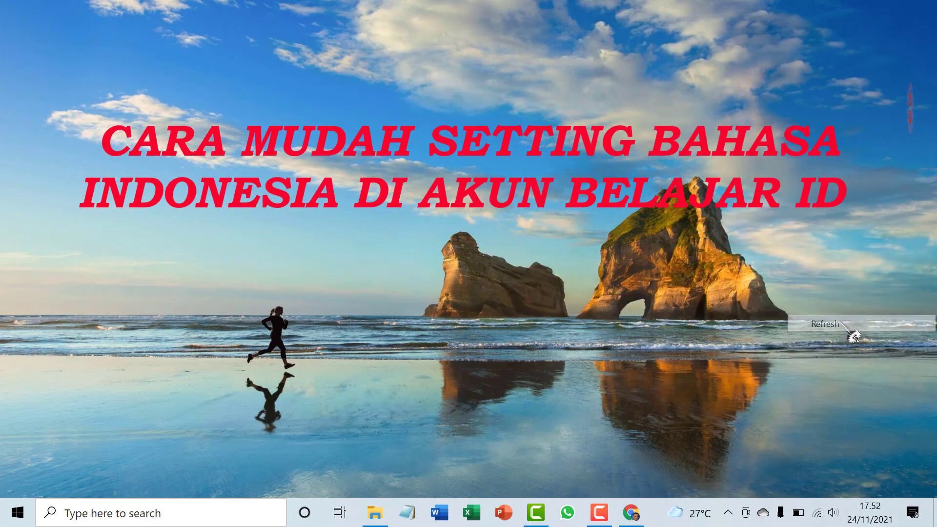
# Step: Switch to Google Chrome, open Gmail from the Google apps, and dismiss the desktop notifications prompt
pyautogui.click(632, 513)
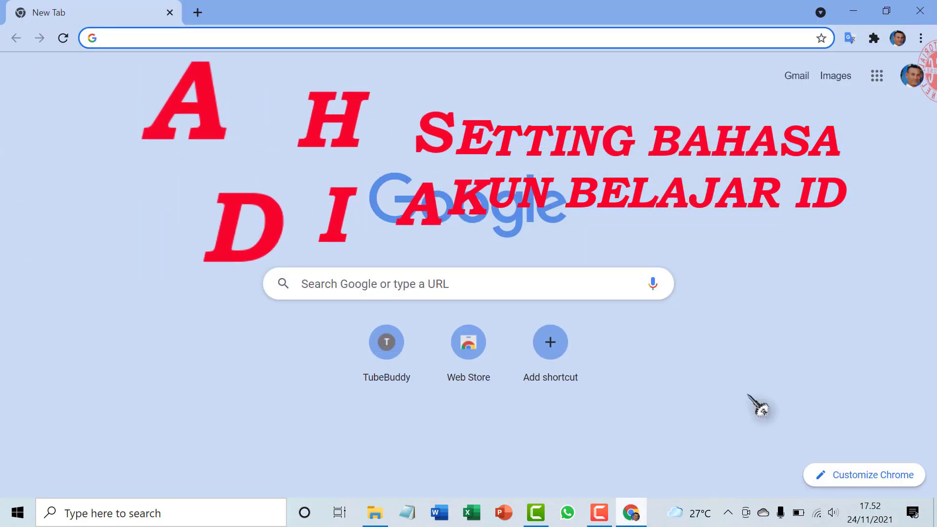
pyautogui.click(876, 78)
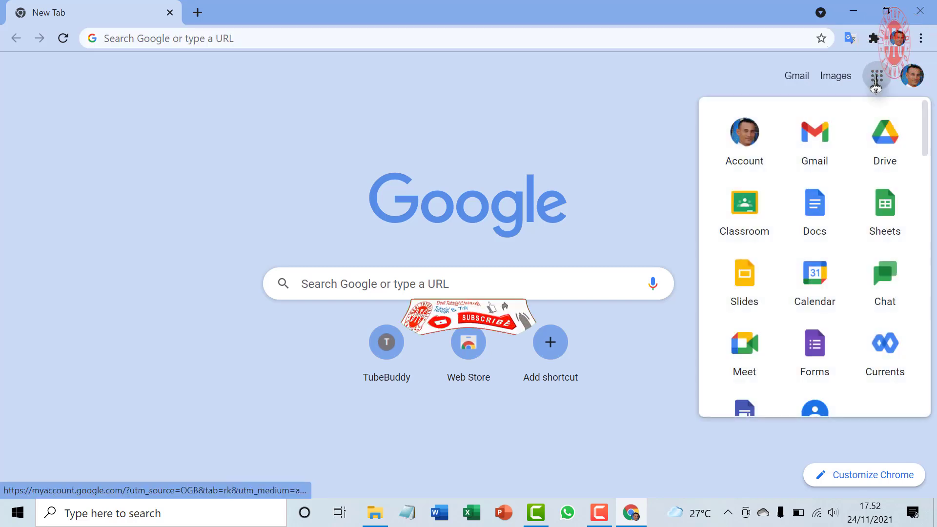
pyautogui.click(813, 141)
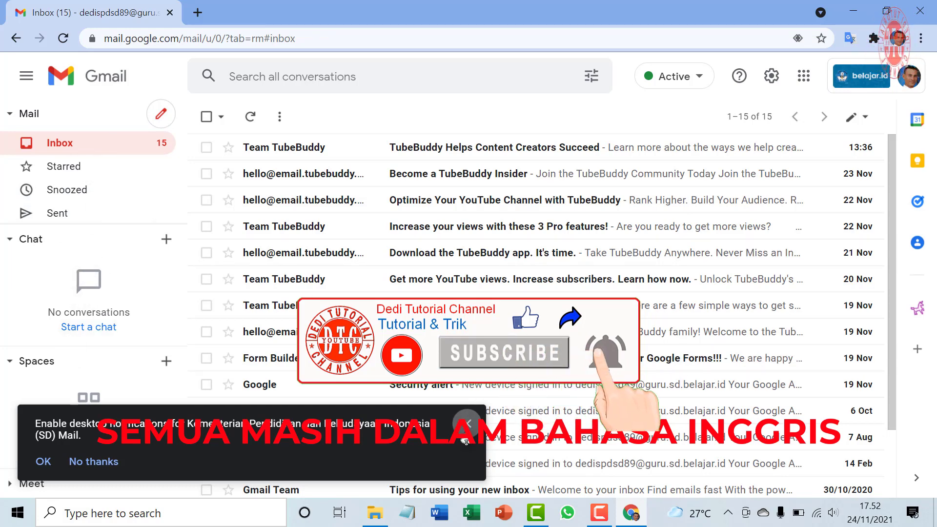
pyautogui.click(468, 423)
# Step: Open Google Drive, Google Forms and Google Meet from the Google apps, each alongside the Gmail inbox
pyautogui.click(803, 75)
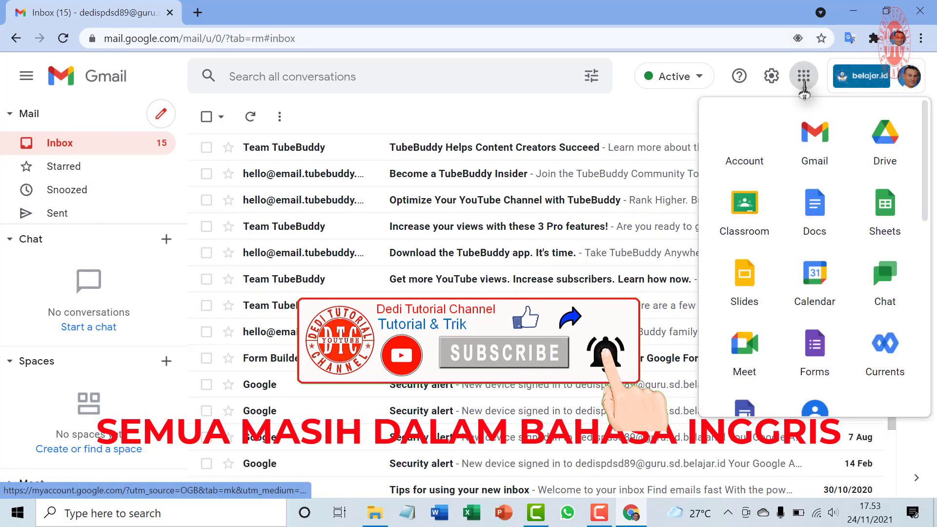
pyautogui.click(885, 152)
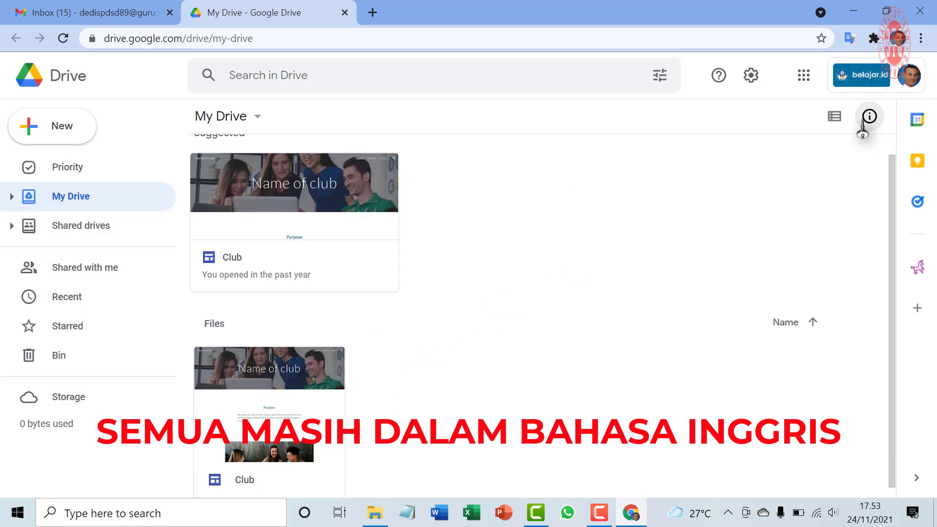
pyautogui.click(799, 81)
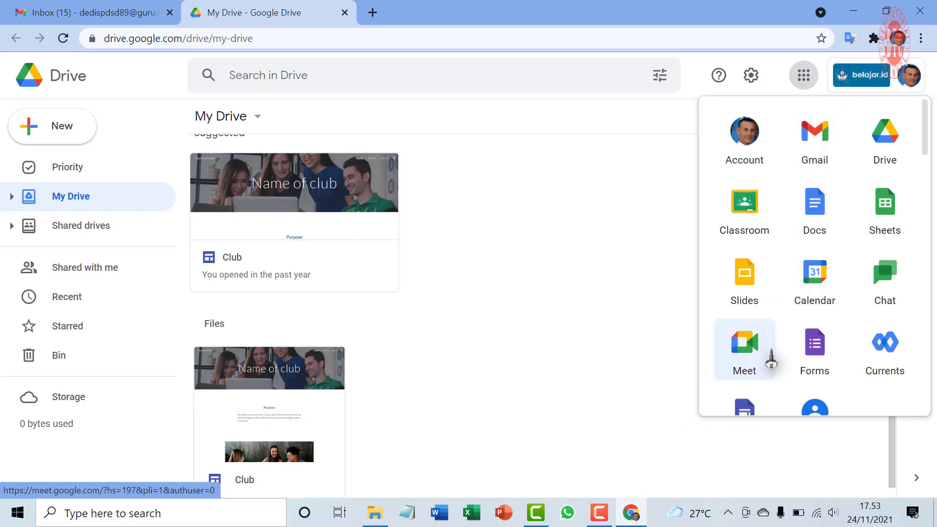
pyautogui.click(814, 361)
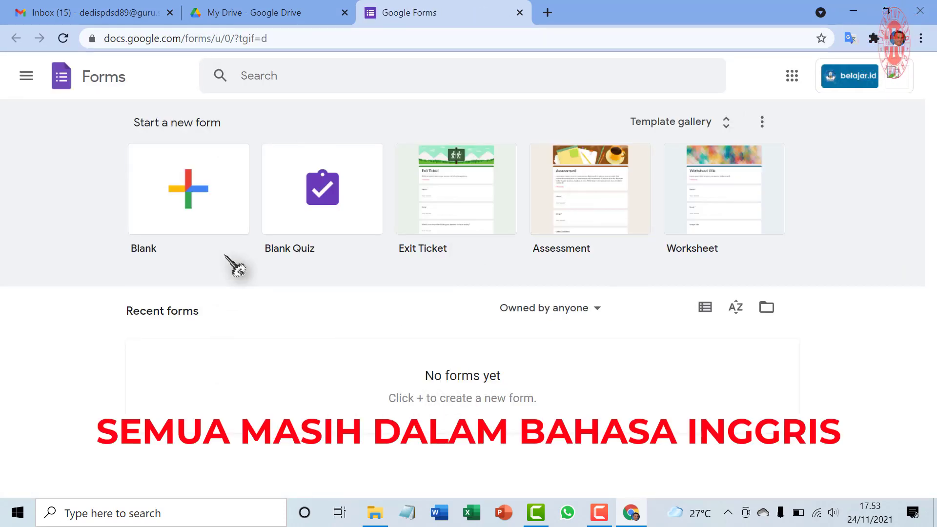
pyautogui.click(789, 80)
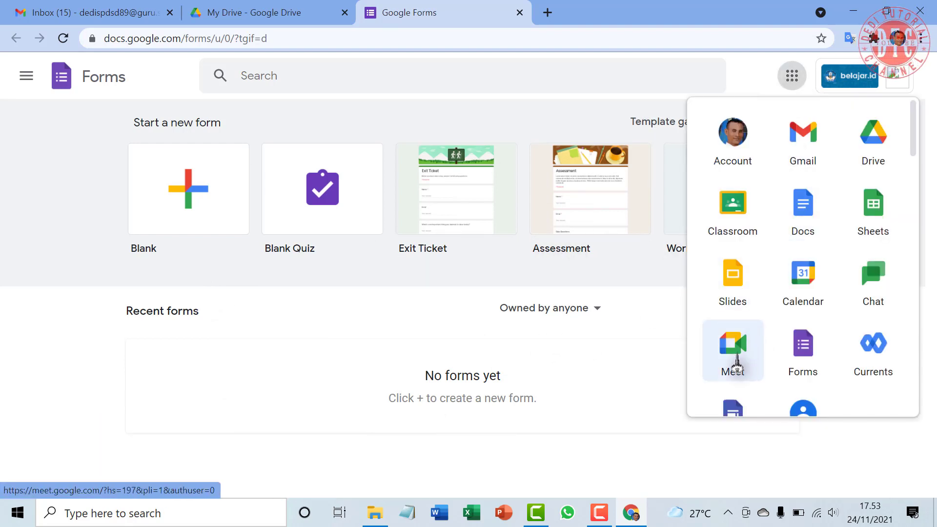
pyautogui.click(735, 358)
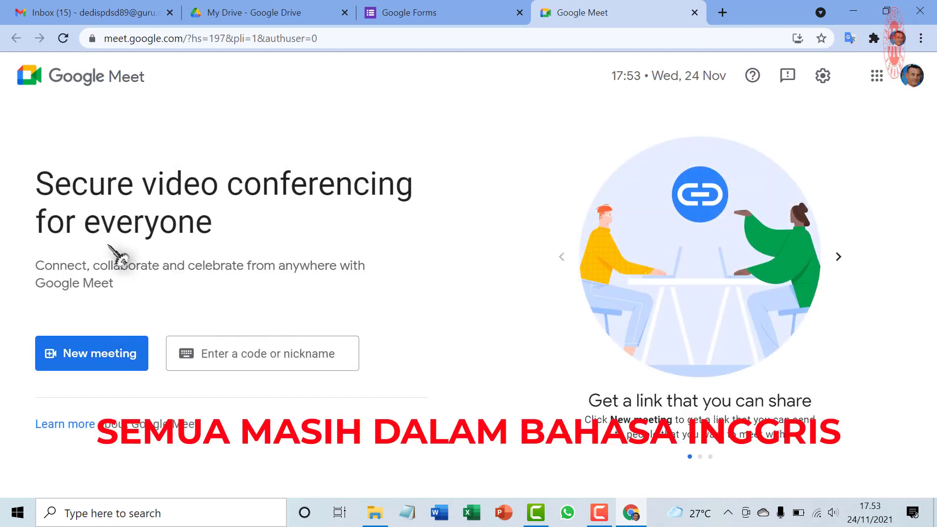
# Step: Review the open Gmail, Drive, Forms and Meet pages to check which display language they use
pyautogui.click(107, 14)
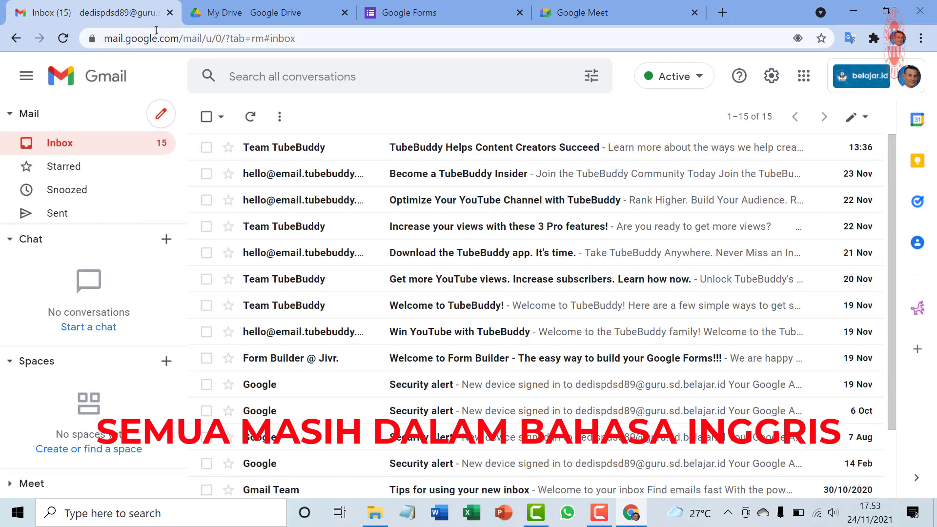
pyautogui.click(262, 15)
pyautogui.click(408, 14)
pyautogui.click(576, 14)
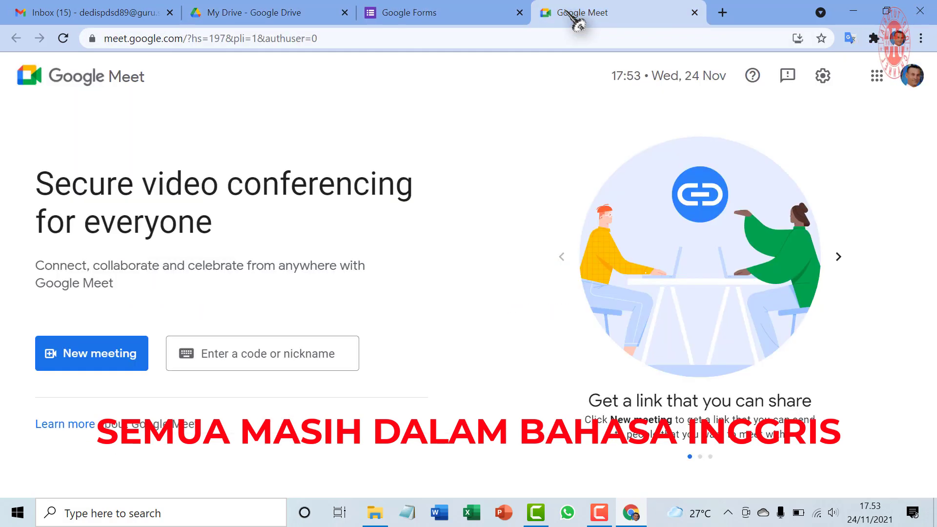
# Step: From Google Drive, open the Google Account management page and go to its Personal info section
pyautogui.click(240, 13)
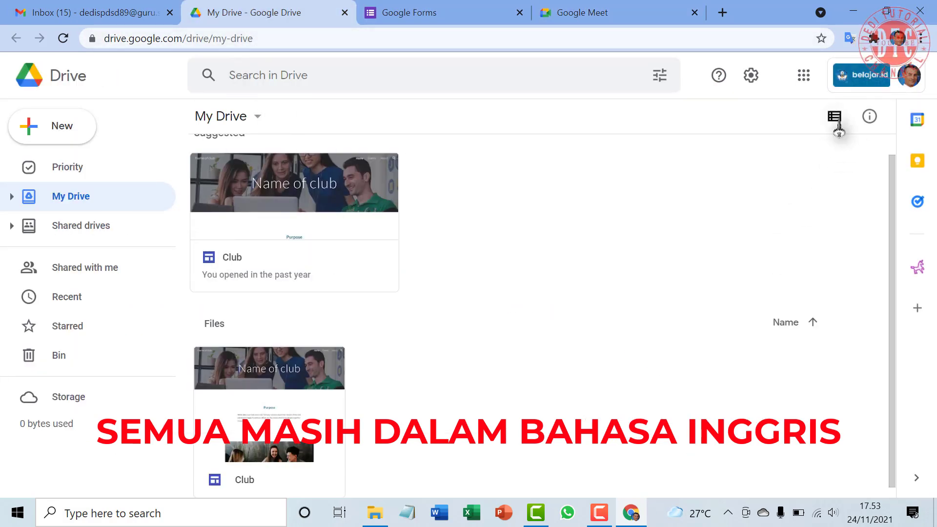
pyautogui.click(859, 90)
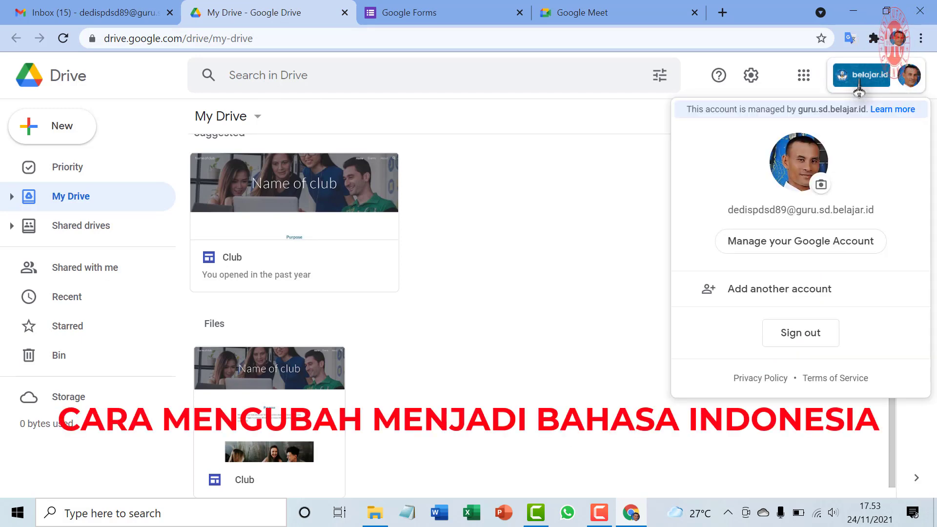
pyautogui.click(811, 248)
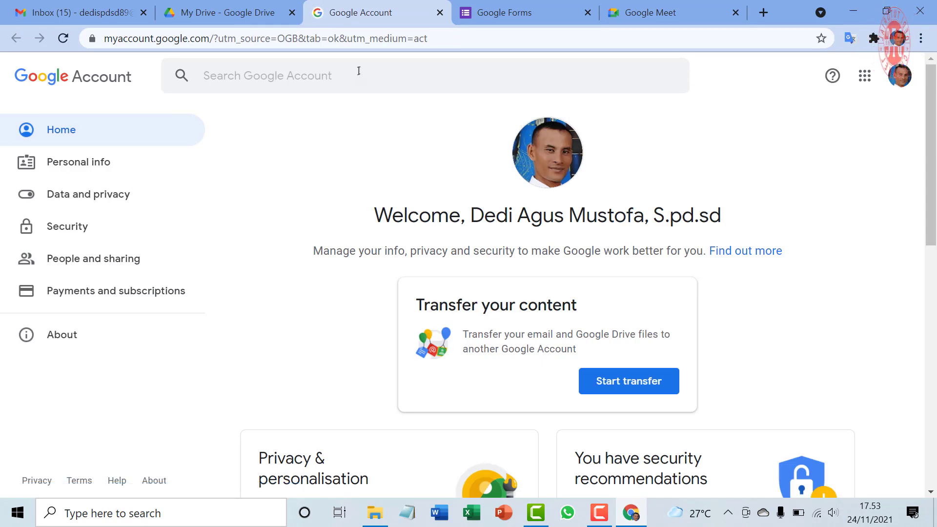
pyautogui.click(82, 168)
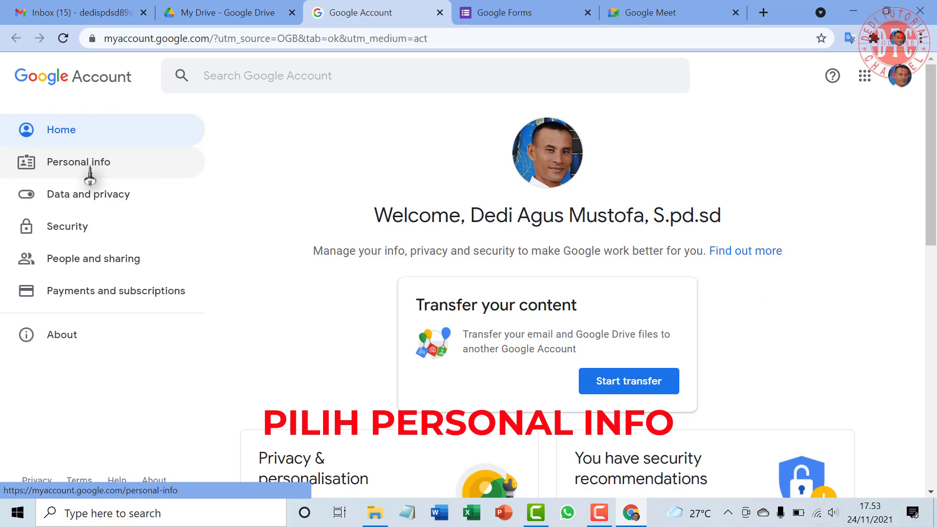
pyautogui.click(89, 175)
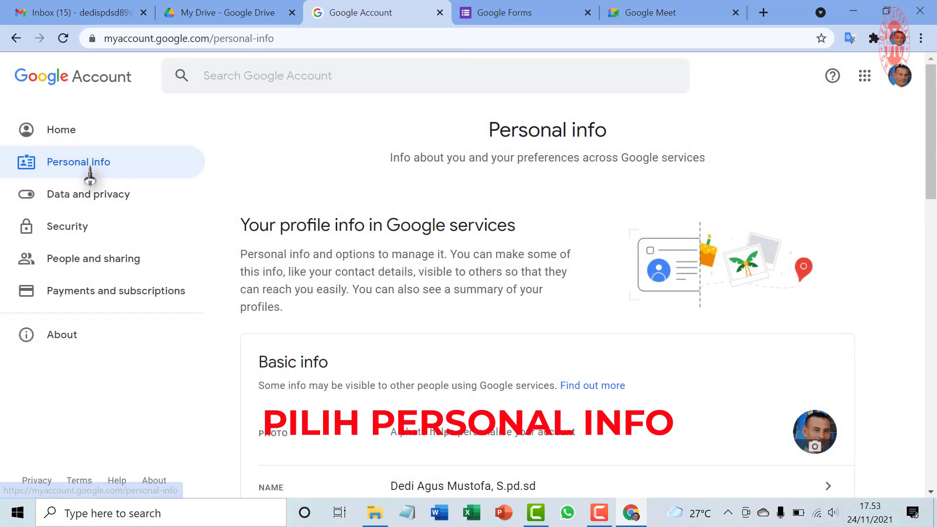
# Step: Open the Language settings from the general web preferences in the account's personal info
pyautogui.scroll(-10, 565, 325)
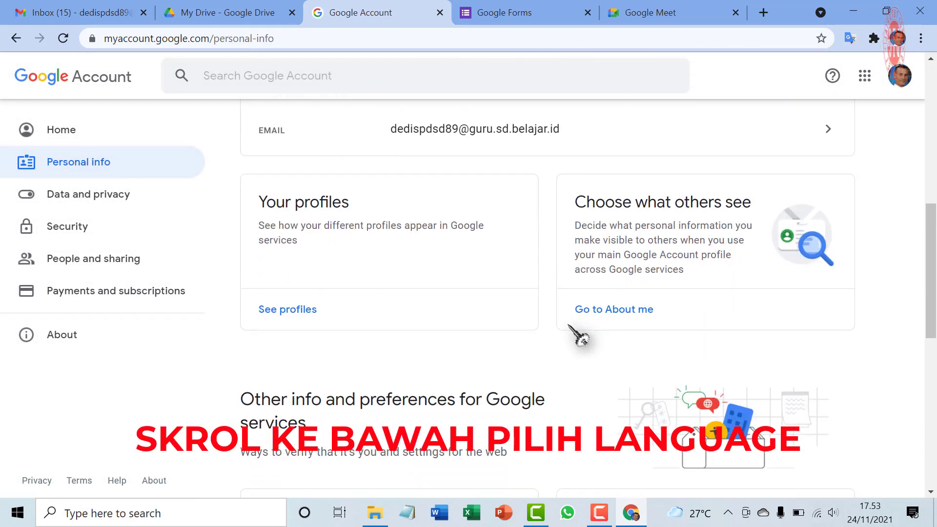
pyautogui.scroll(-7, 581, 336)
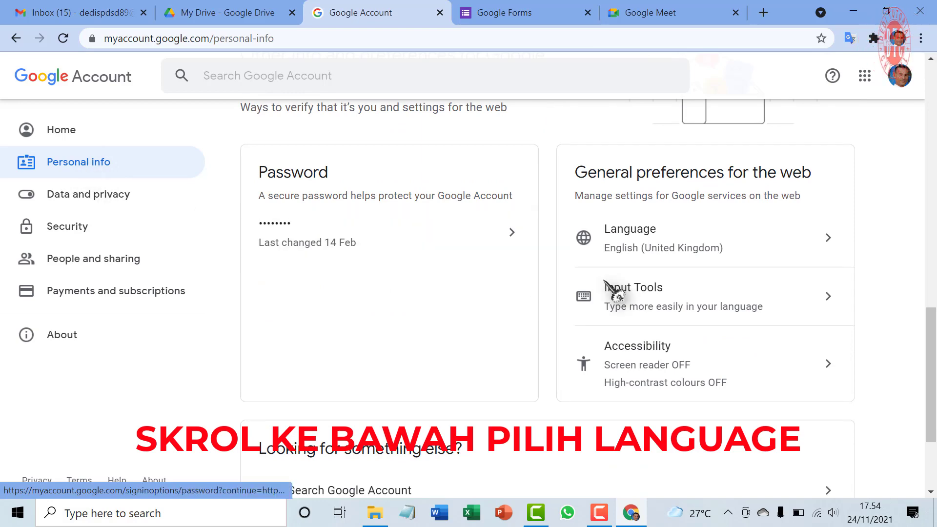
pyautogui.click(643, 242)
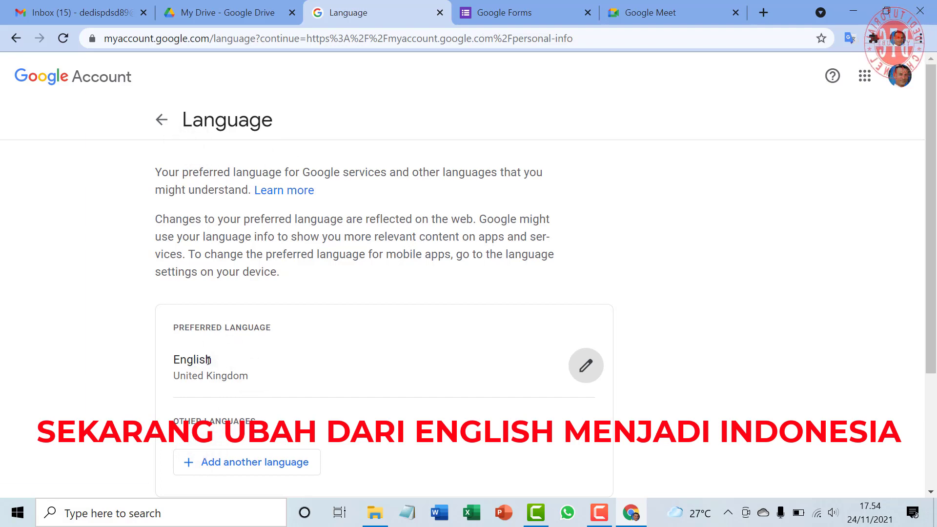
# Step: Change the account's preferred language to Indonesia by searching the language list for "ind"
pyautogui.click(585, 367)
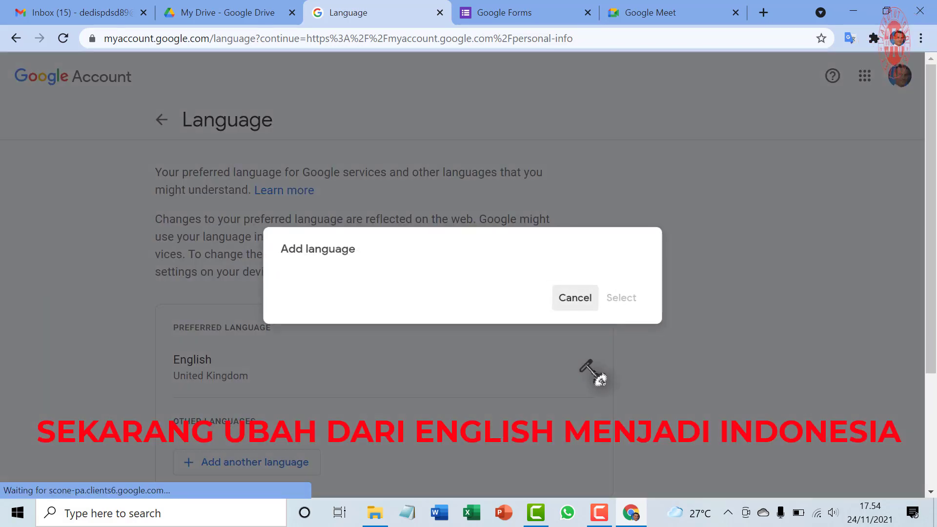
pyautogui.click(322, 144)
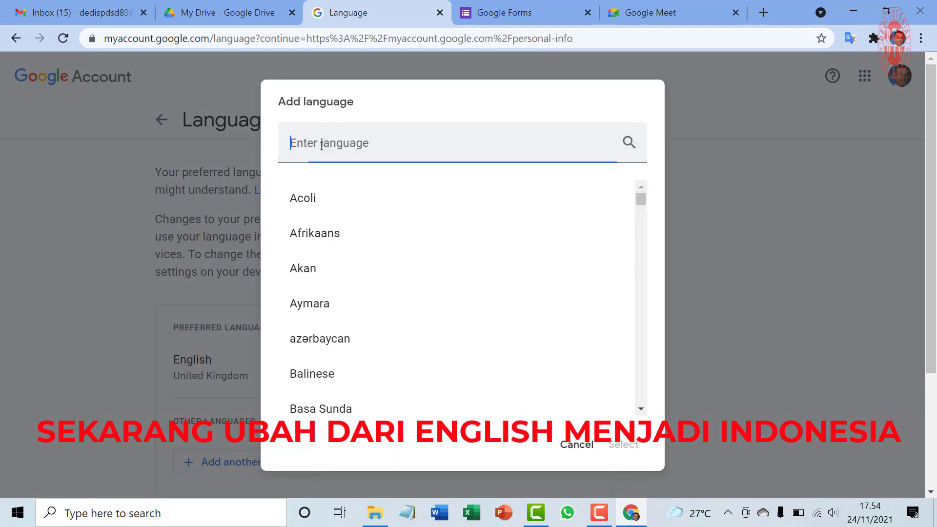
pyautogui.write('i')
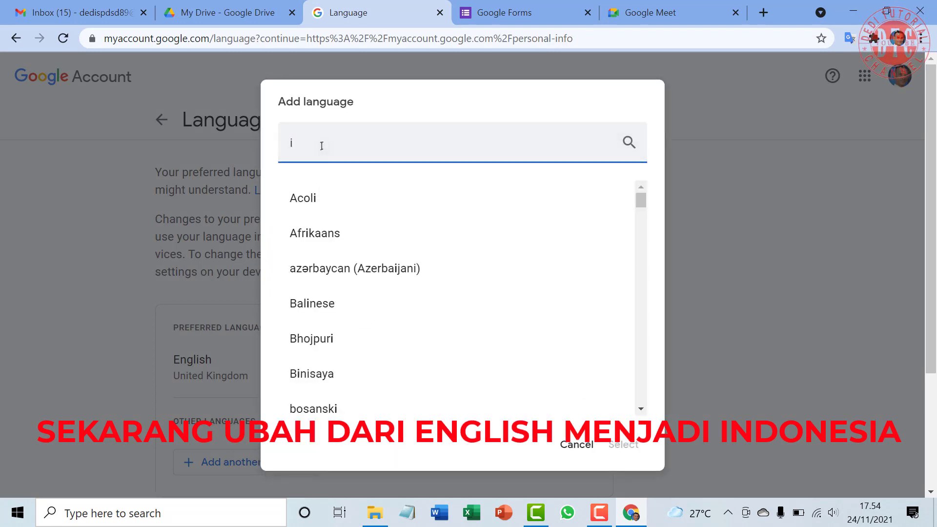
pyautogui.write('nd')
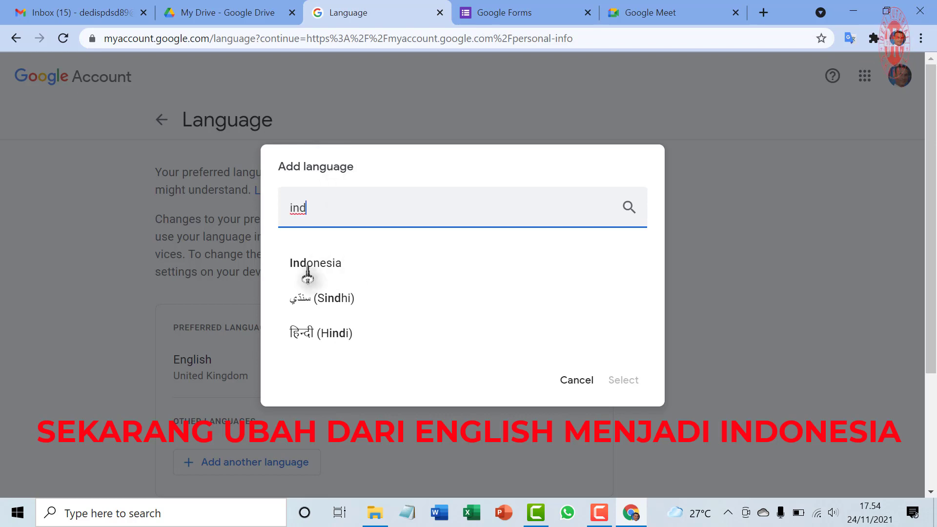
pyautogui.click(313, 270)
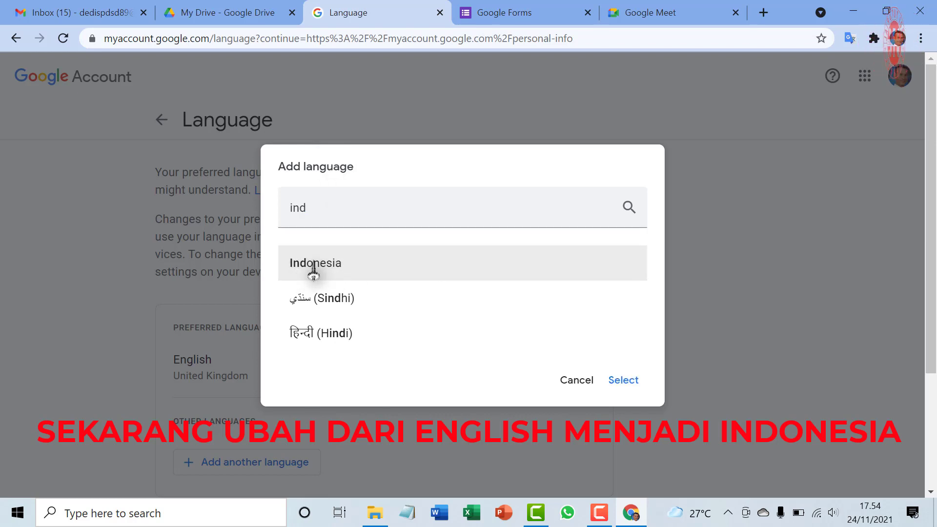
pyautogui.click(619, 382)
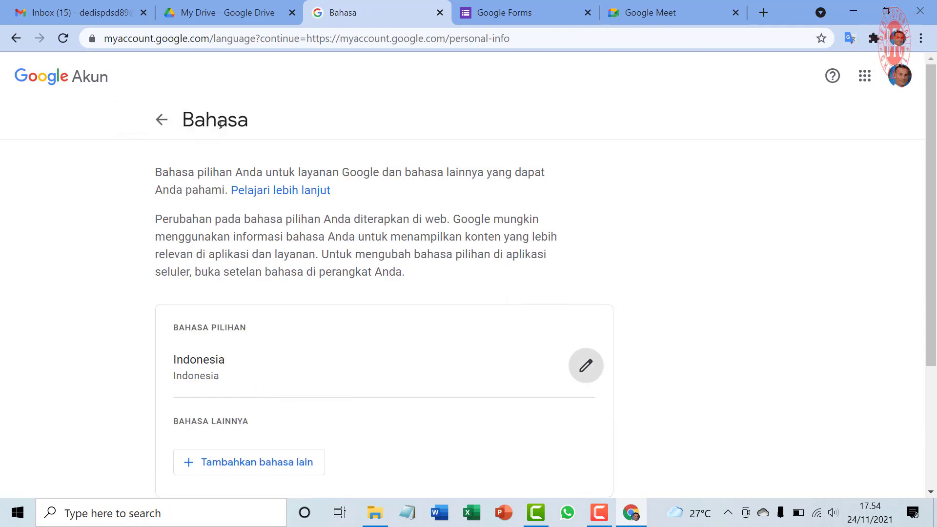
# Step: Check the display language of Google Drive, then return to the Gmail inbox and reload it
pyautogui.click(229, 18)
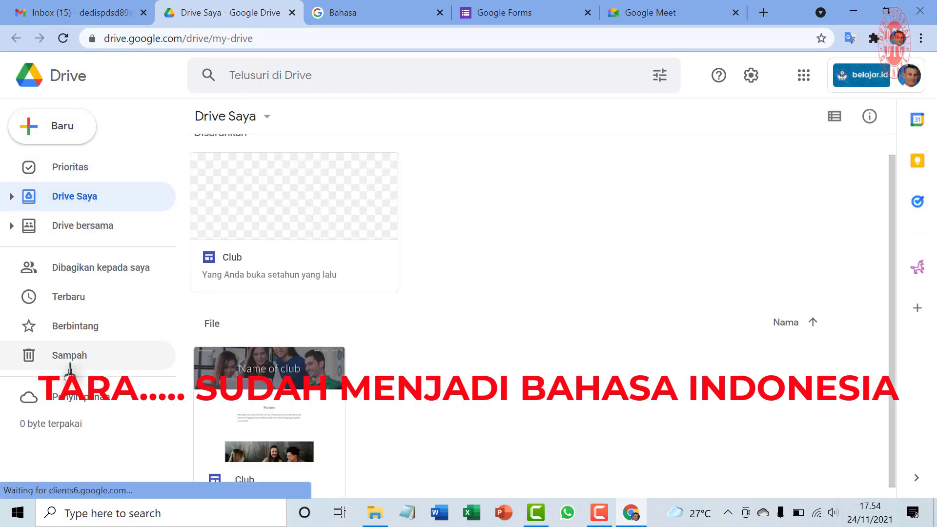
pyautogui.click(90, 13)
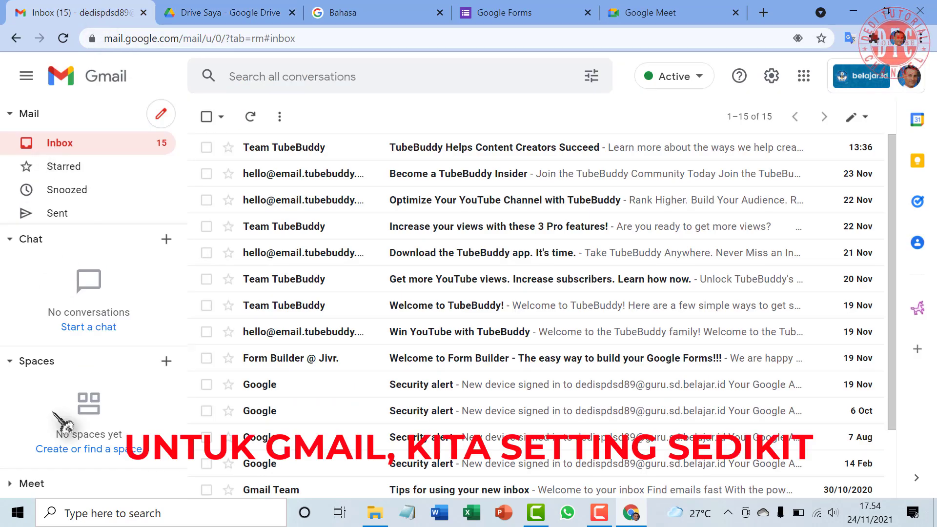
pyautogui.click(63, 38)
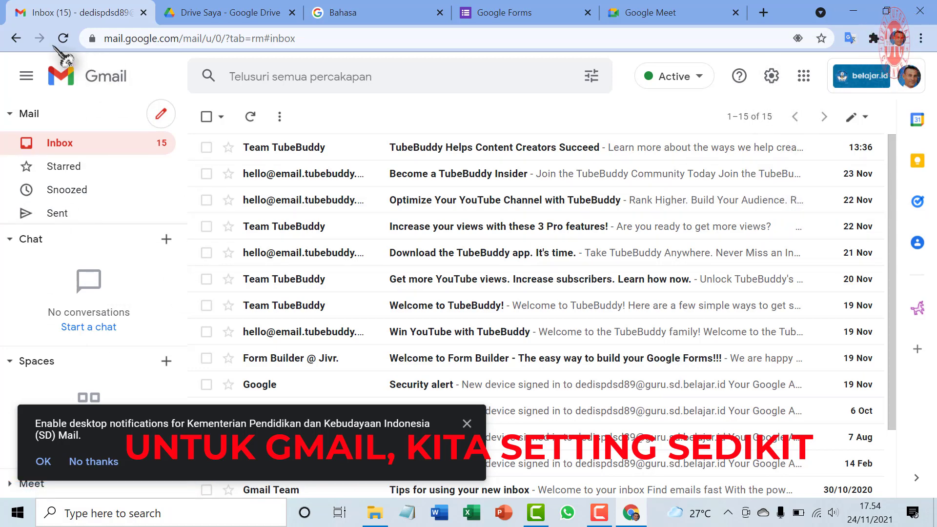
# Step: Open Gmail's full general settings and reload the page, dismissing the desktop notifications prompts
pyautogui.click(770, 77)
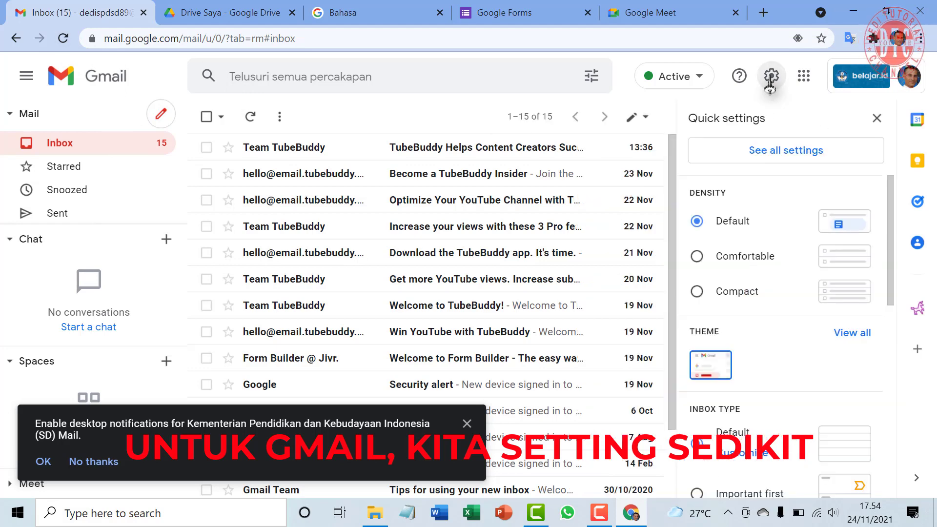
pyautogui.click(467, 423)
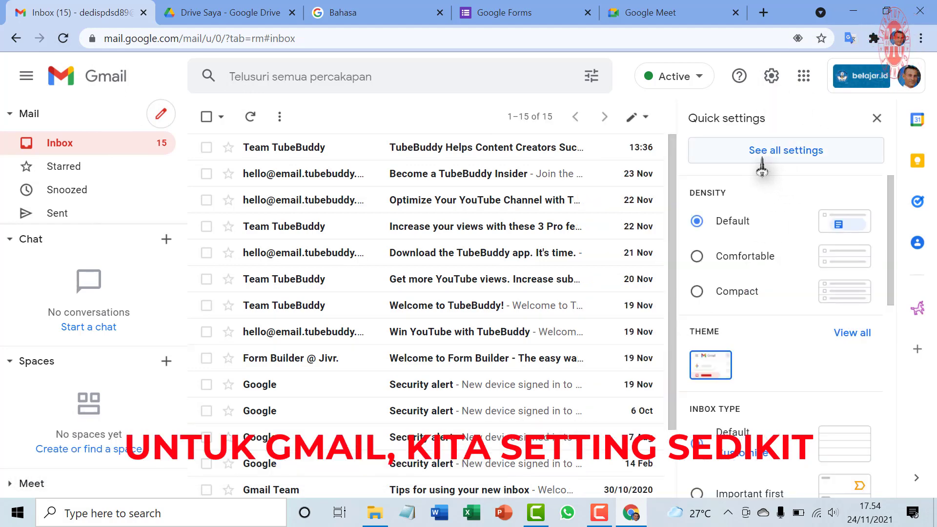
pyautogui.click(771, 78)
pyautogui.click(771, 81)
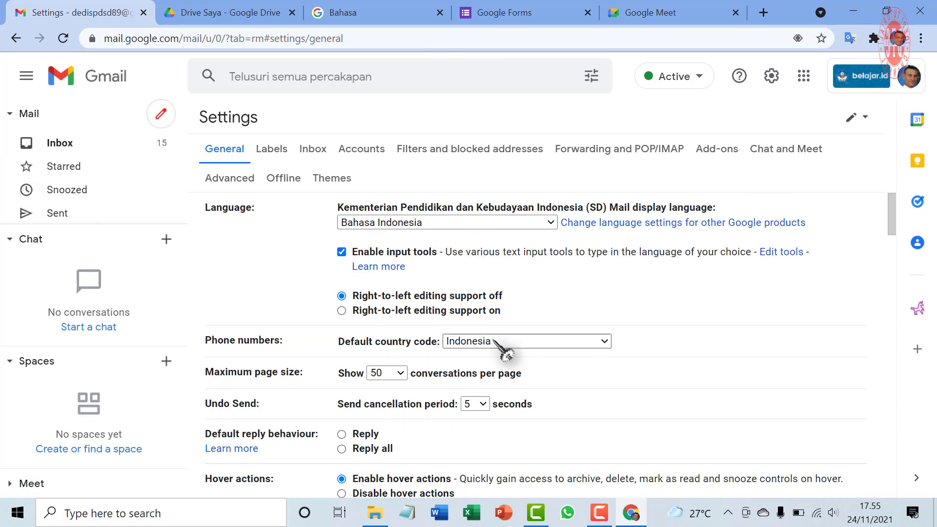
pyautogui.click(63, 39)
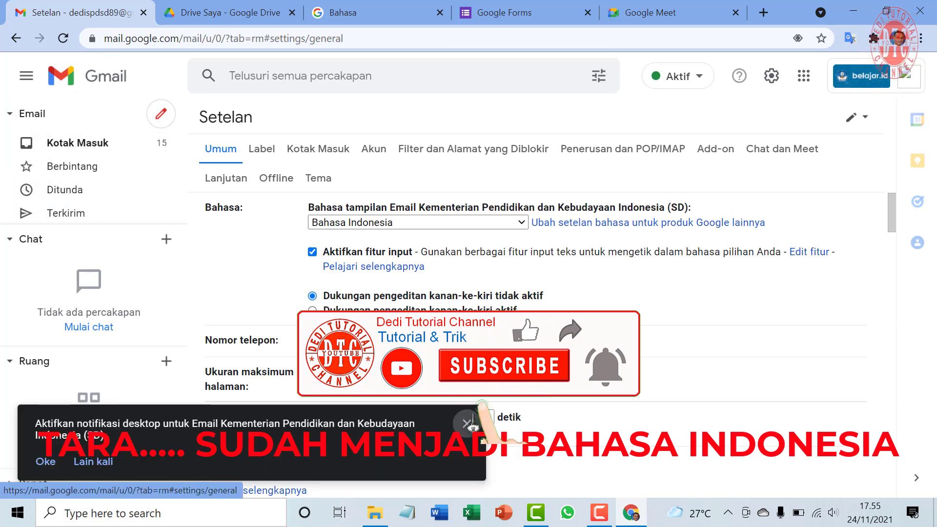
pyautogui.click(468, 424)
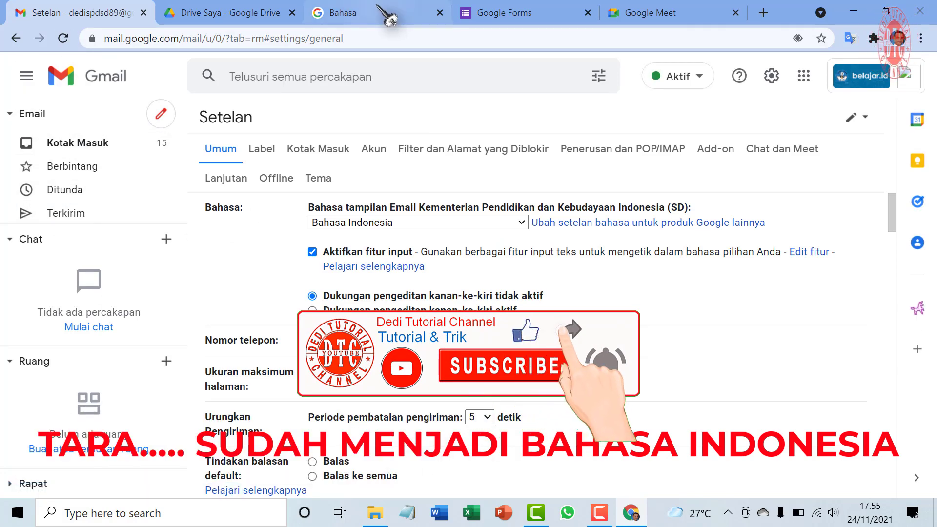
# Step: Reload the open Google Forms and Google Meet pages to apply the new display language
pyautogui.click(502, 13)
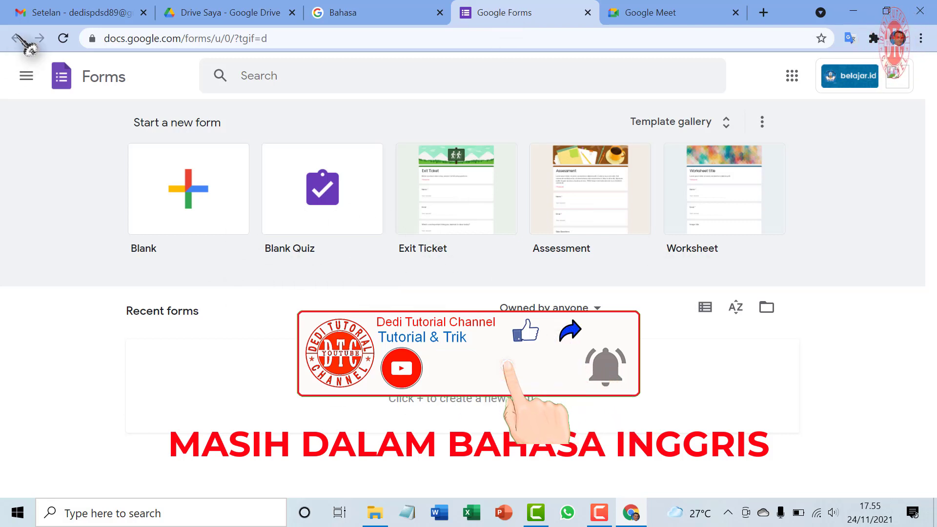
pyautogui.click(63, 39)
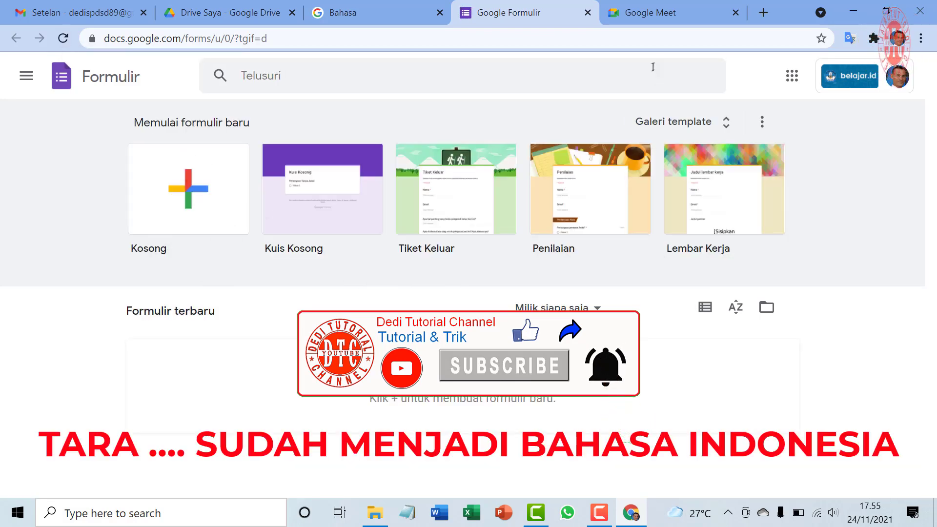
pyautogui.click(665, 19)
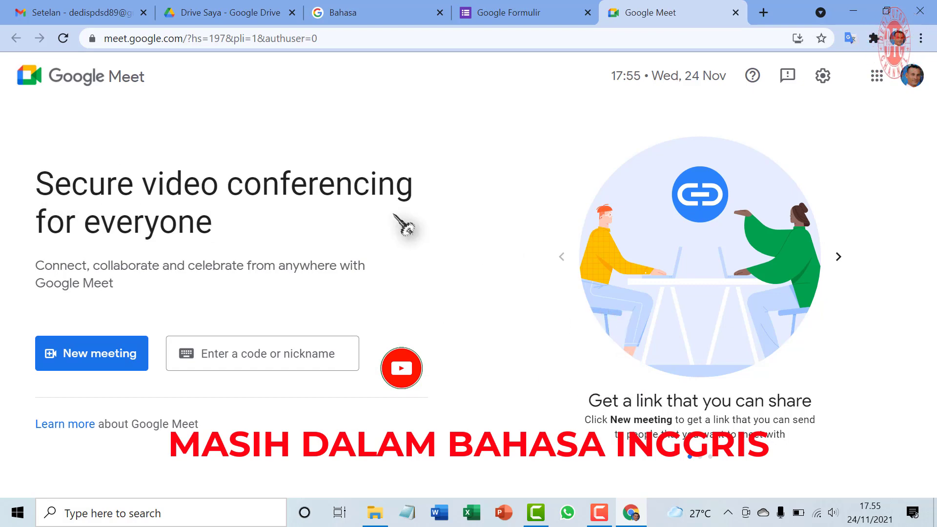
pyautogui.click(364, 17)
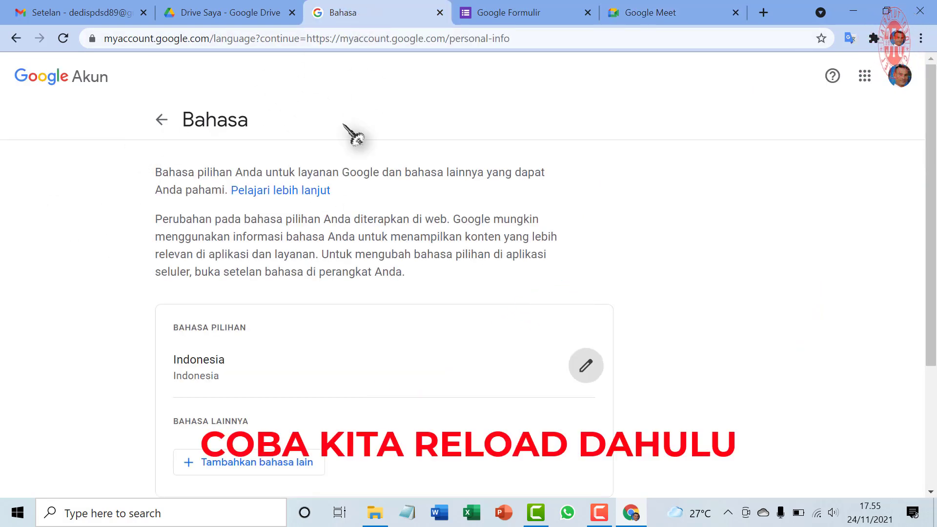
pyautogui.click(641, 15)
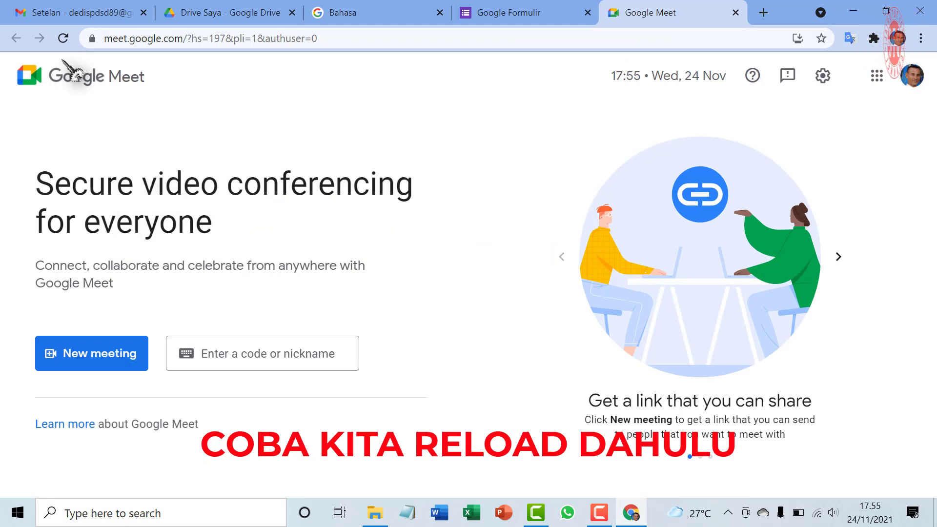
pyautogui.click(63, 38)
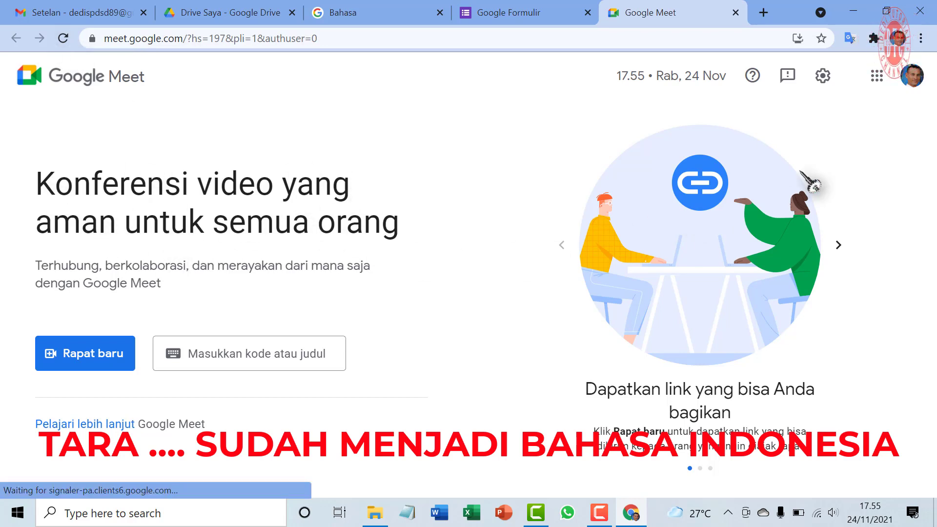
# Step: Look through the Google apps list in Google Meet to check the language of the app names
pyautogui.click(876, 78)
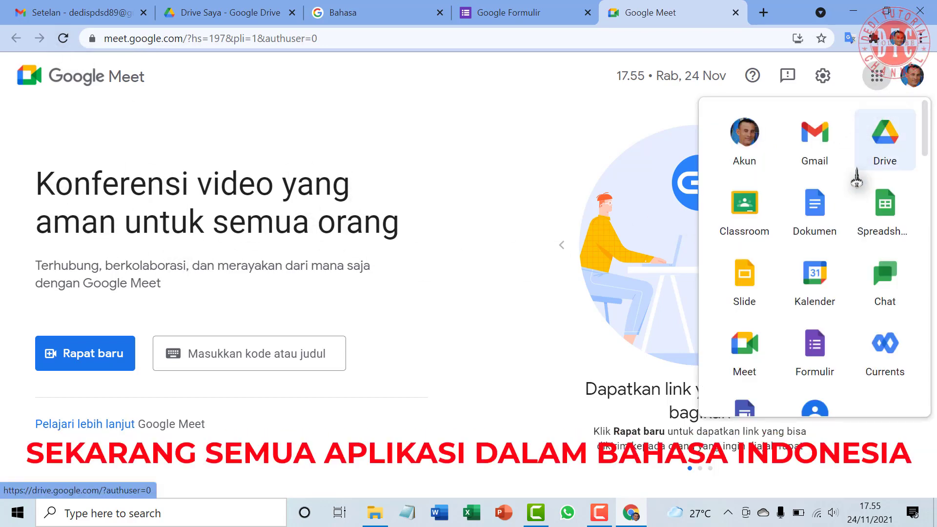
pyautogui.scroll(-1, 803, 300)
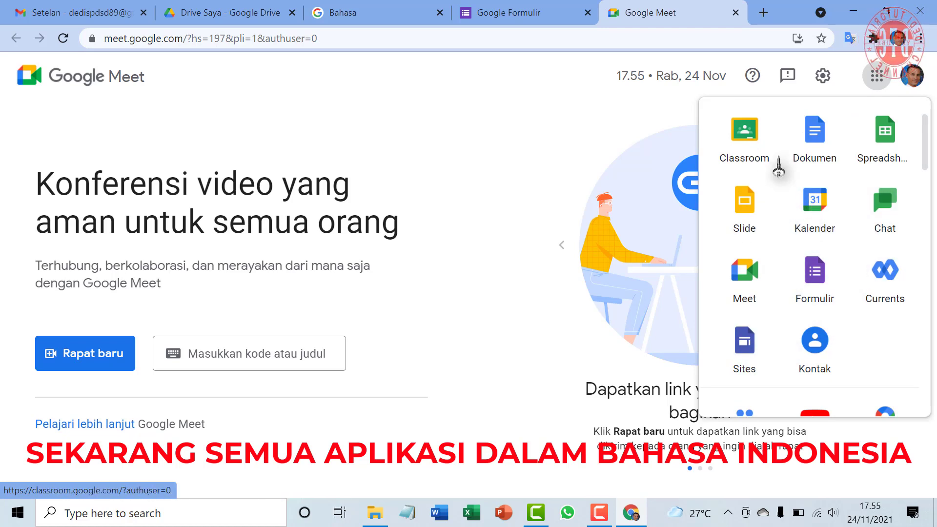
pyautogui.scroll(1, 859, 234)
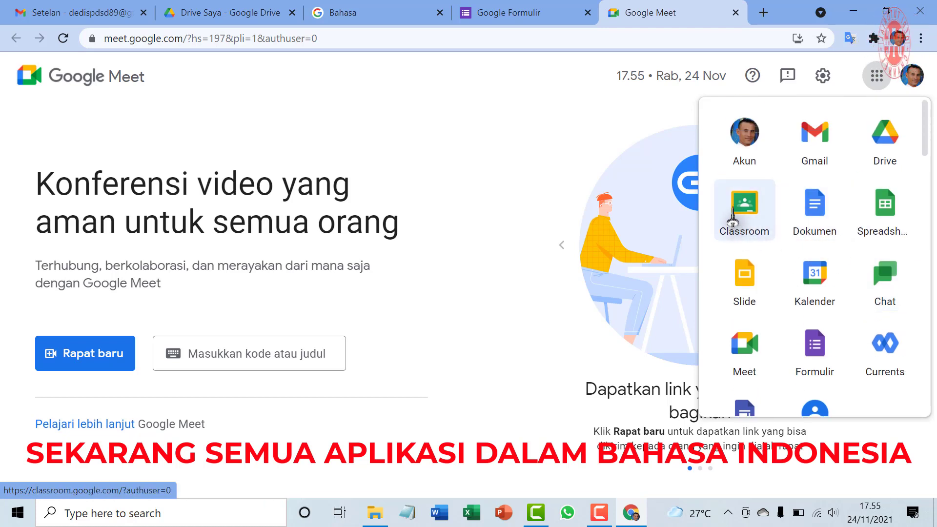
pyautogui.scroll(-4, 836, 259)
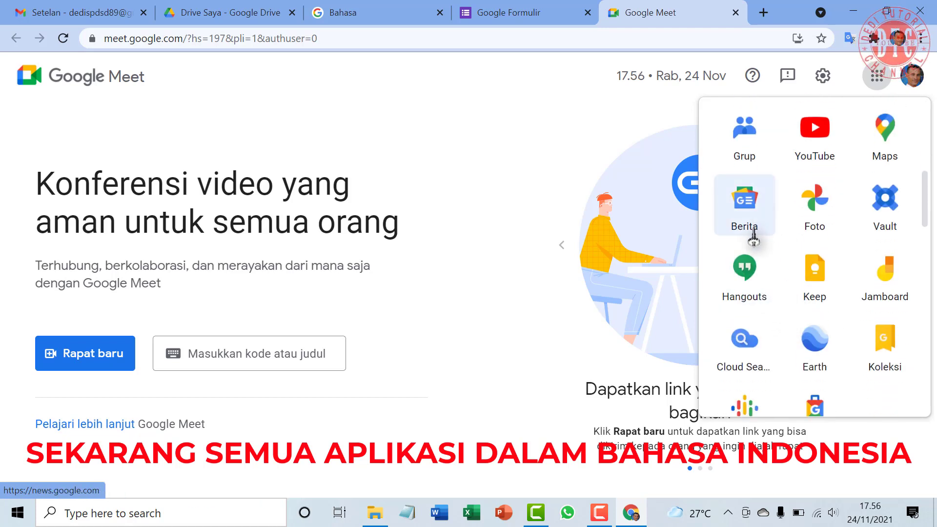
pyautogui.scroll(3, 861, 234)
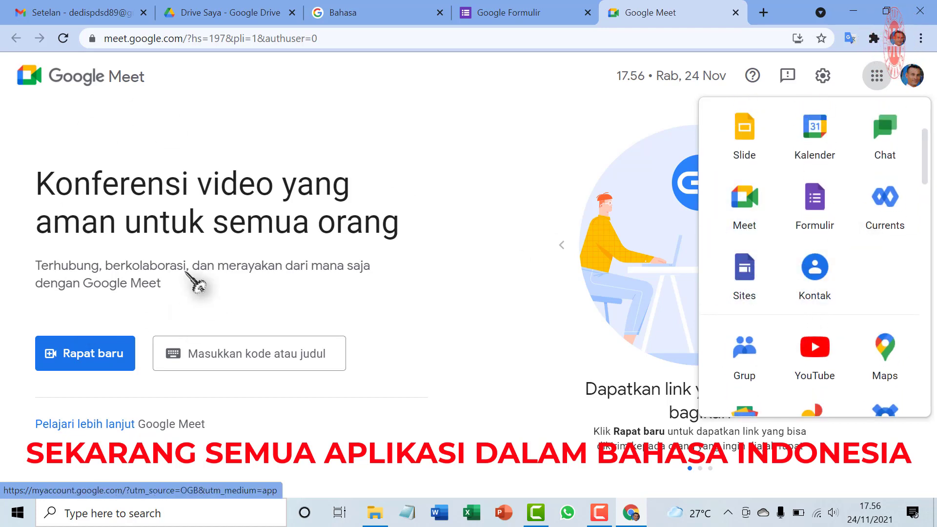
pyautogui.scroll(1, 824, 253)
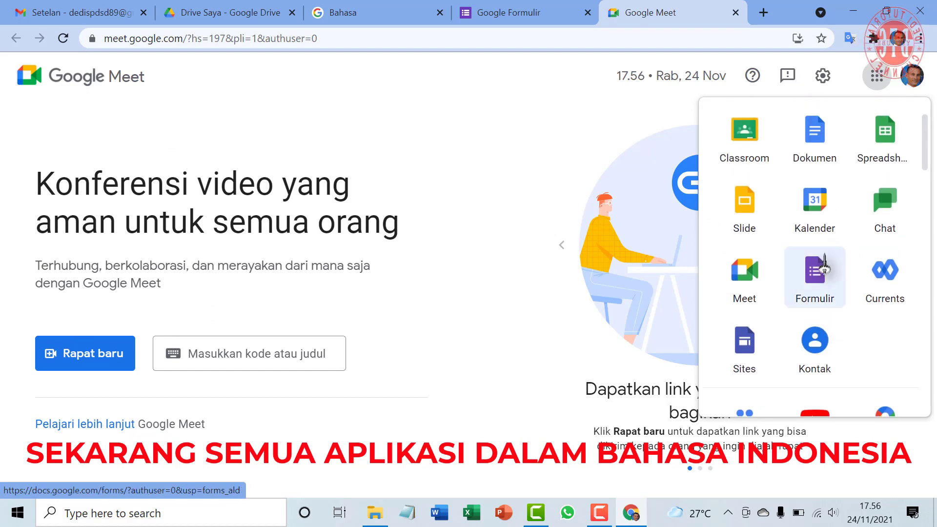
pyautogui.scroll(-4, 823, 268)
pyautogui.scroll(-6, 825, 276)
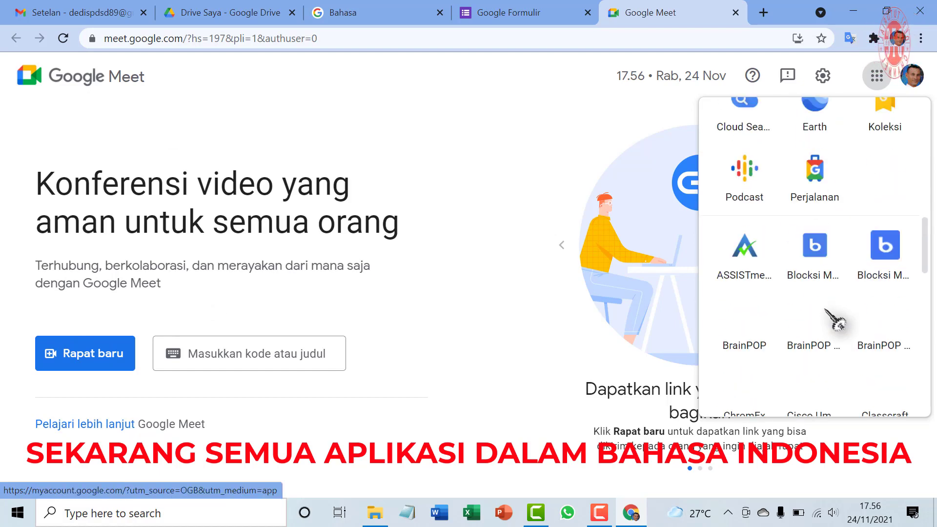
pyautogui.scroll(12, 832, 317)
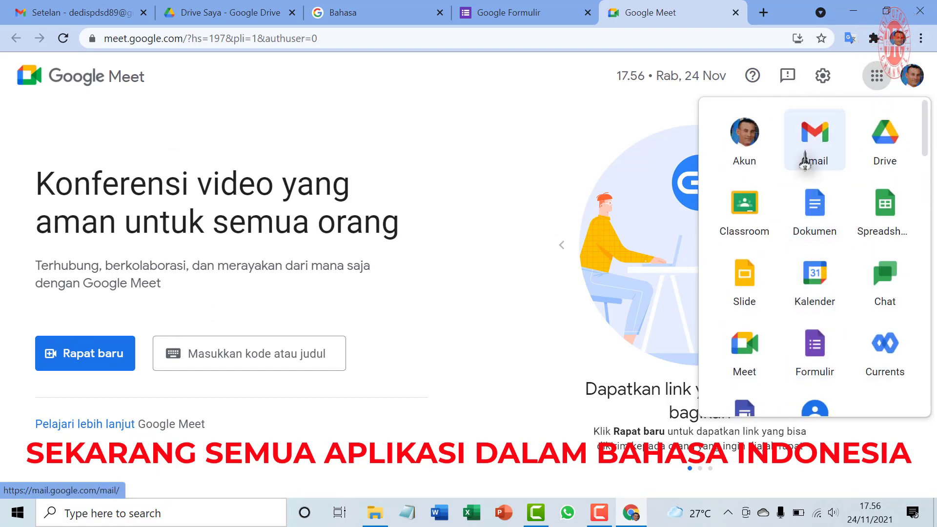
# Step: Open Google Classroom from the Google apps and dismiss the tab grouping tip
pyautogui.click(738, 227)
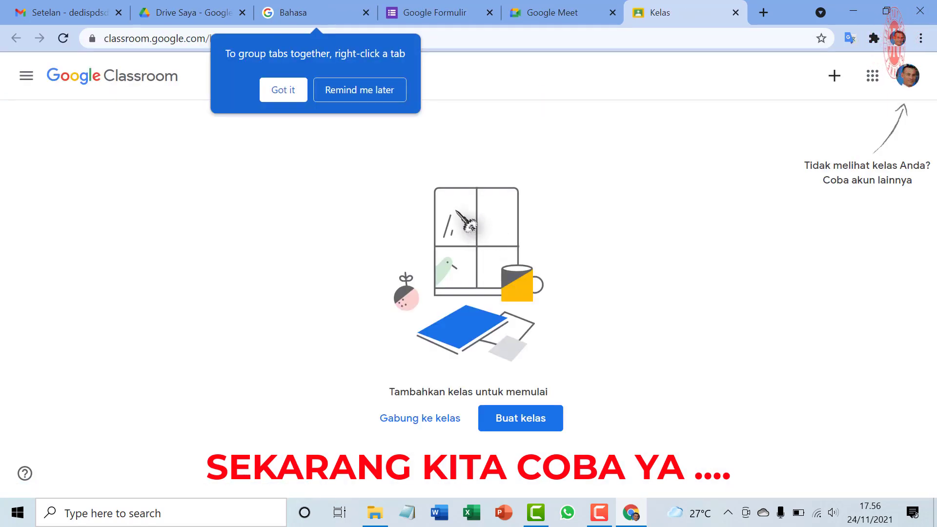
pyautogui.click(283, 91)
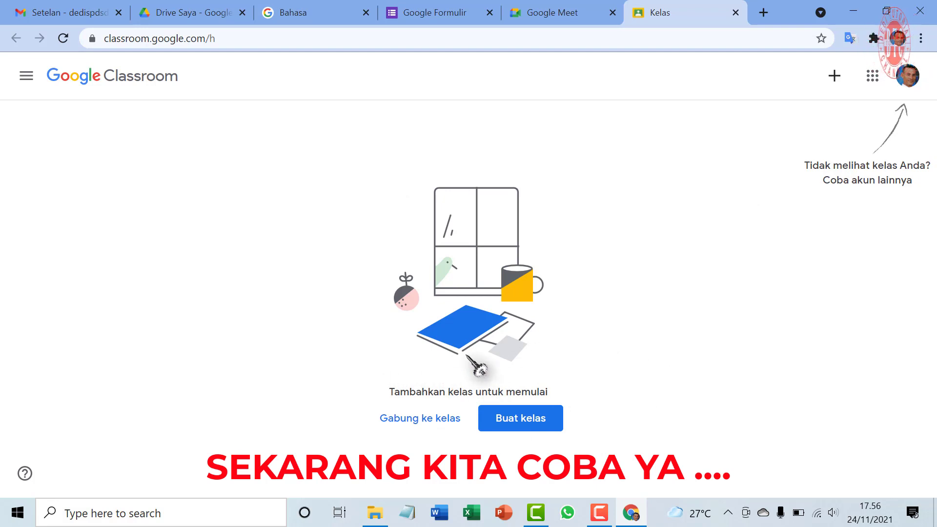
# Step: Open a new browser tab, close all the other open tabs, and reload the new tab page
pyautogui.click(764, 14)
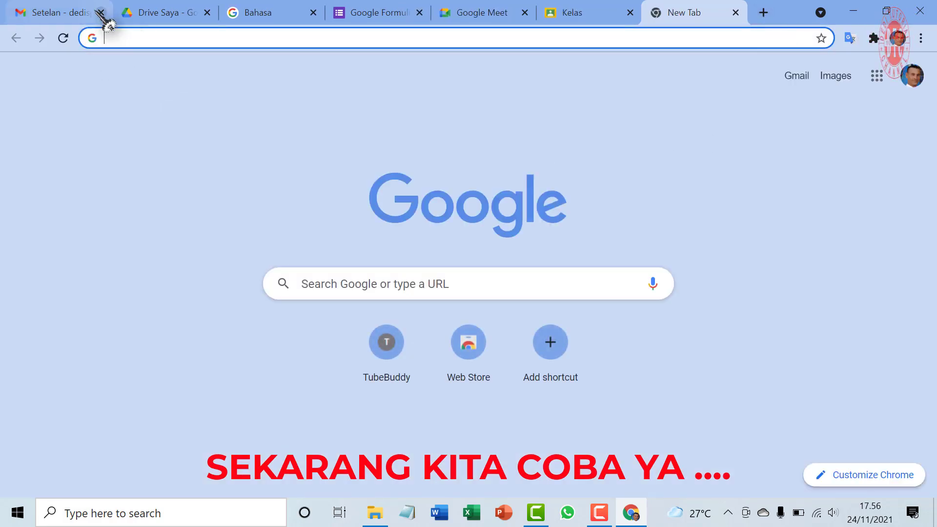
pyautogui.click(101, 13)
pyautogui.click(101, 12)
pyautogui.click(101, 12)
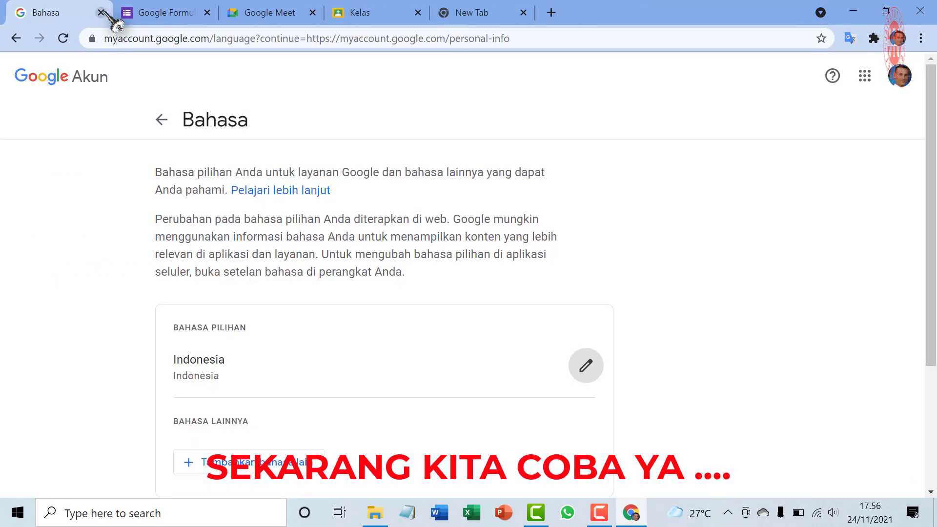
pyautogui.click(101, 12)
pyautogui.click(101, 12)
pyautogui.click(101, 12)
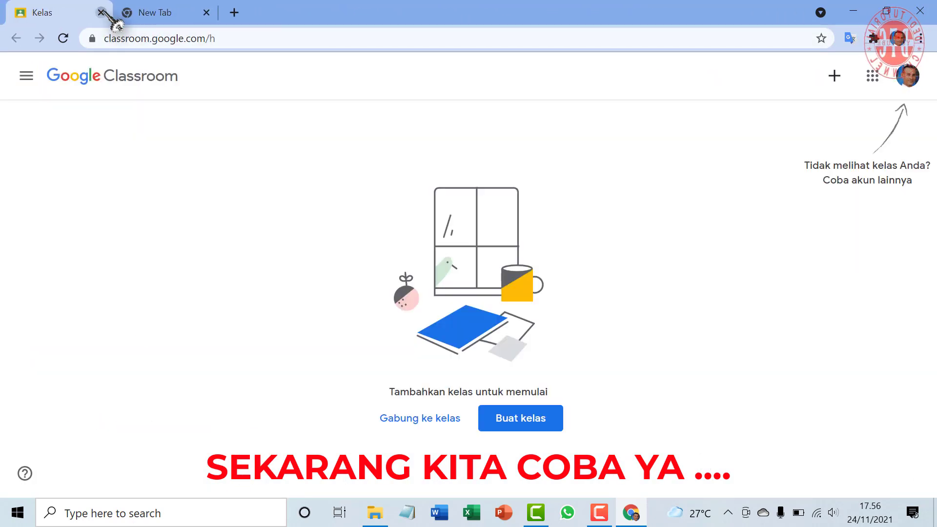
pyautogui.click(101, 13)
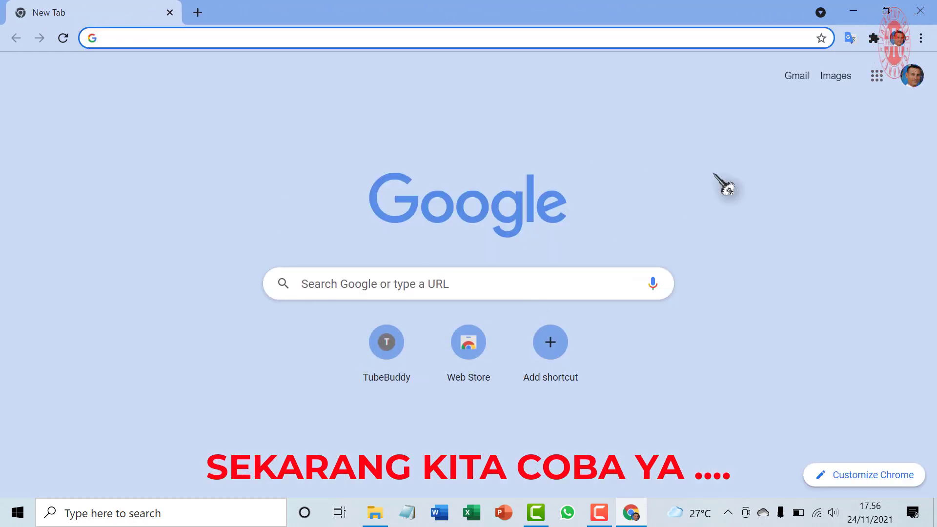
pyautogui.click(63, 38)
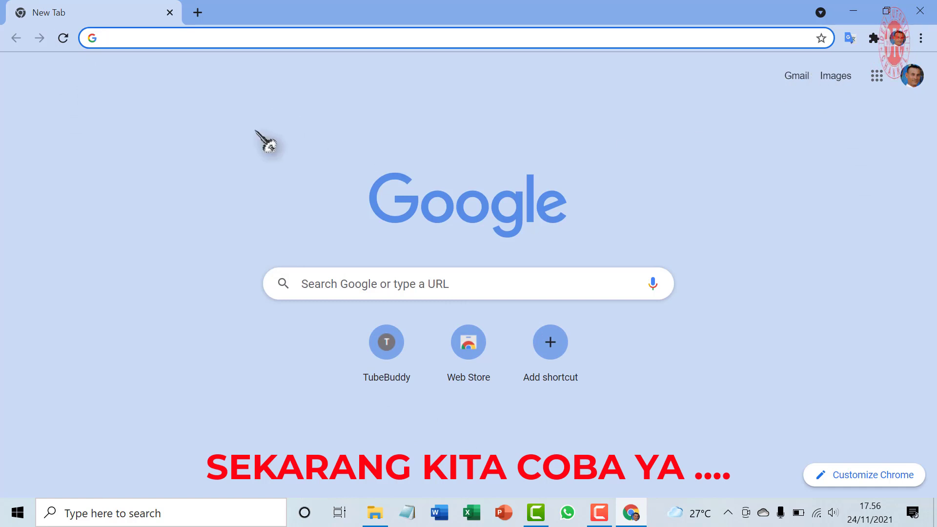
# Step: Open Gmail and Google Drive from the Google apps list to check their display language
pyautogui.click(876, 78)
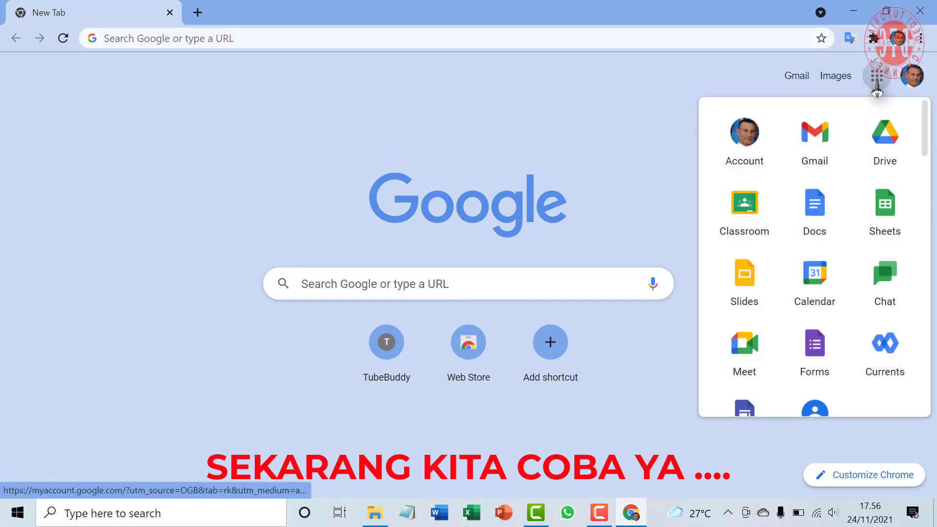
pyautogui.click(820, 146)
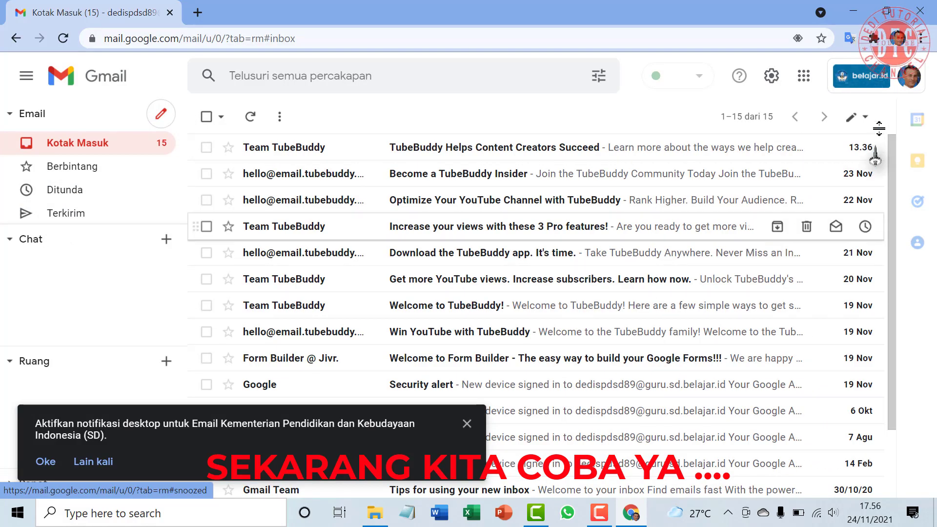
pyautogui.click(803, 79)
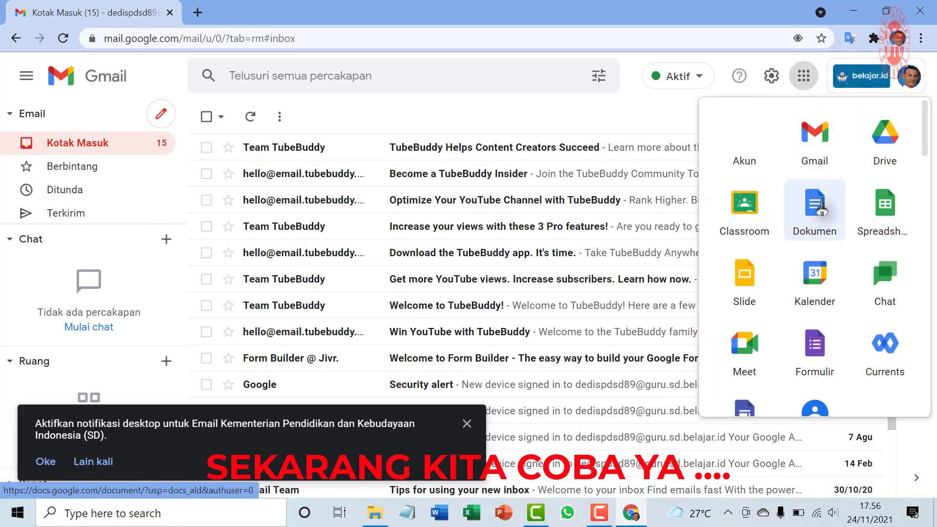
pyautogui.click(888, 139)
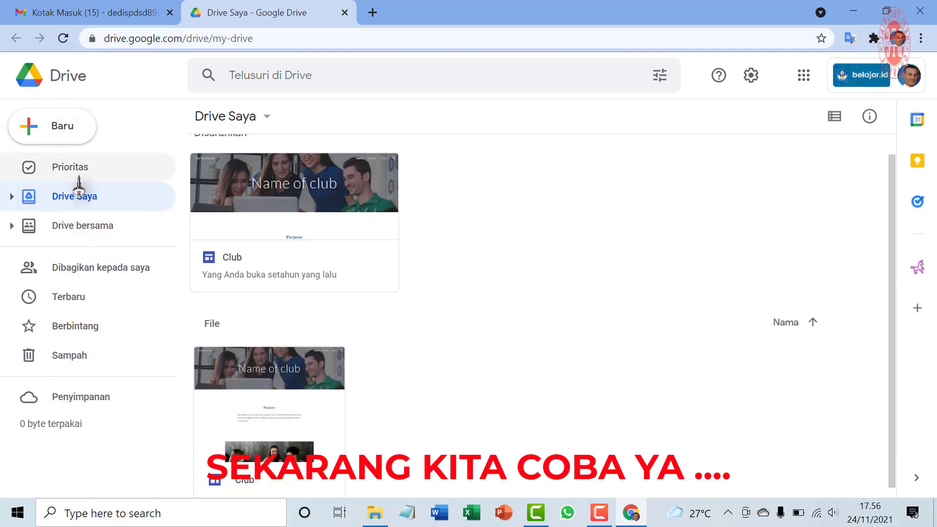
# Step: Open Google Classroom from the Google apps list in Drive to check its display language
pyautogui.click(800, 78)
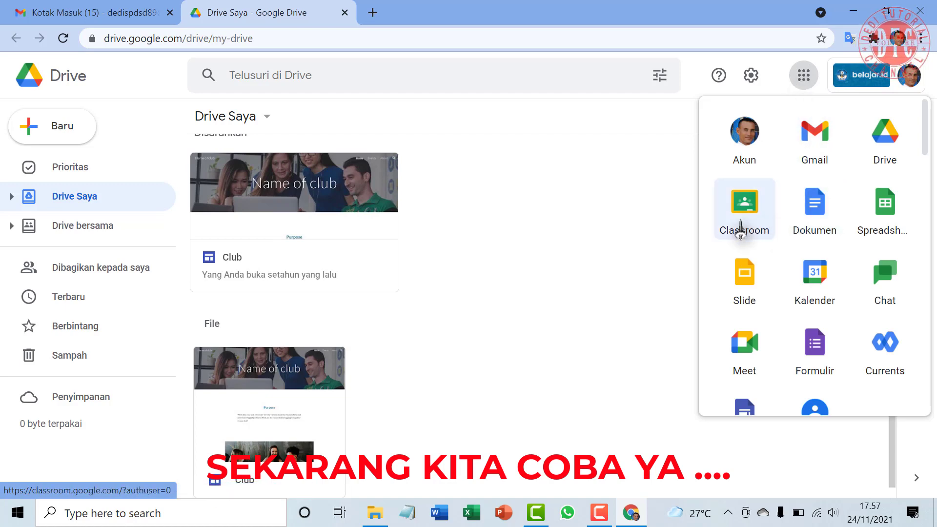
pyautogui.click(744, 223)
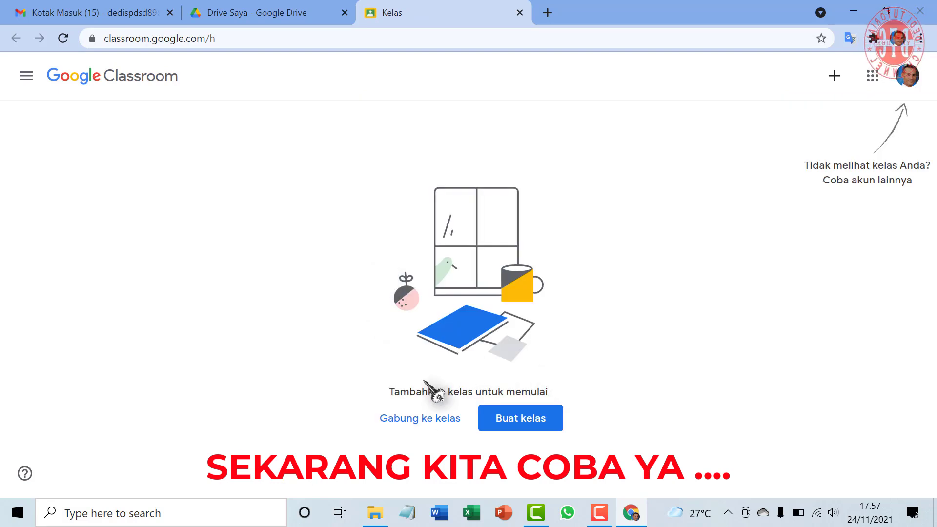
pyautogui.click(498, 415)
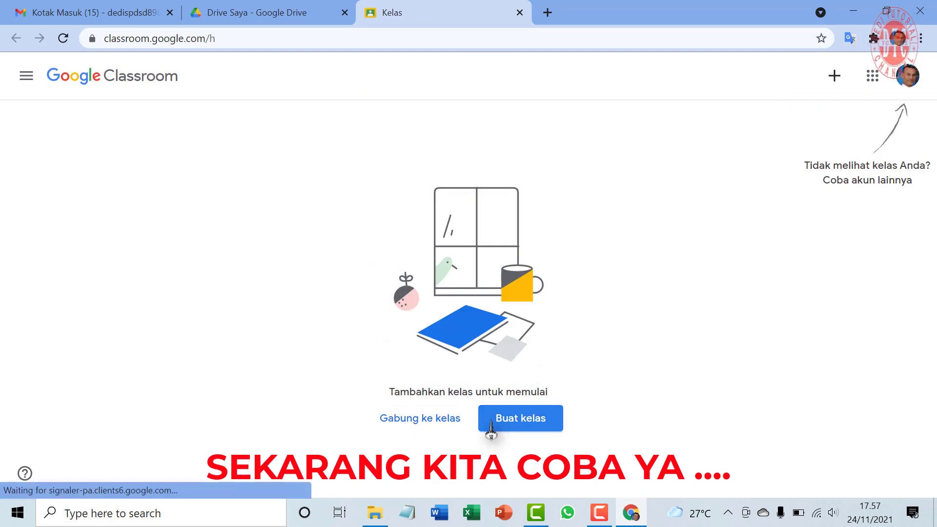
# Step: Open Google Meet and Google Forms from the Google apps list to check their display language
pyautogui.click(873, 77)
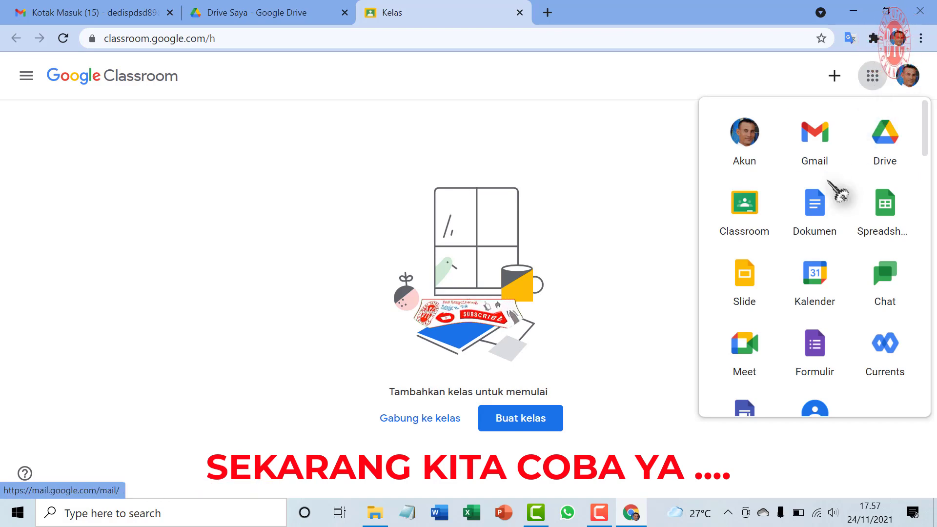
pyautogui.click(747, 356)
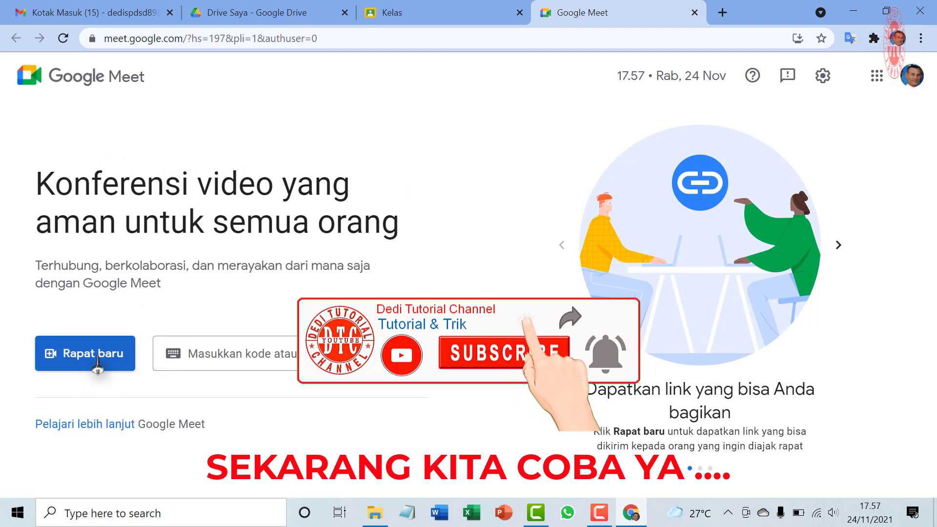
pyautogui.click(878, 82)
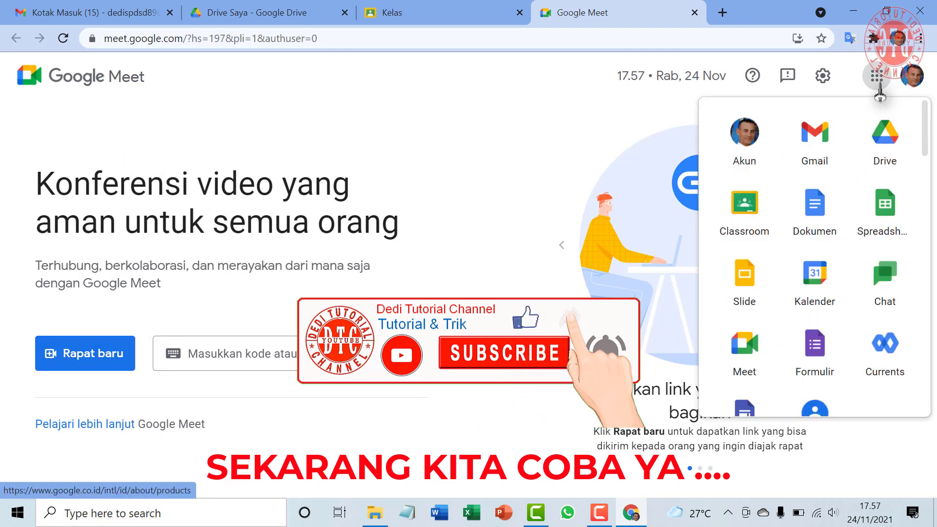
pyautogui.click(824, 349)
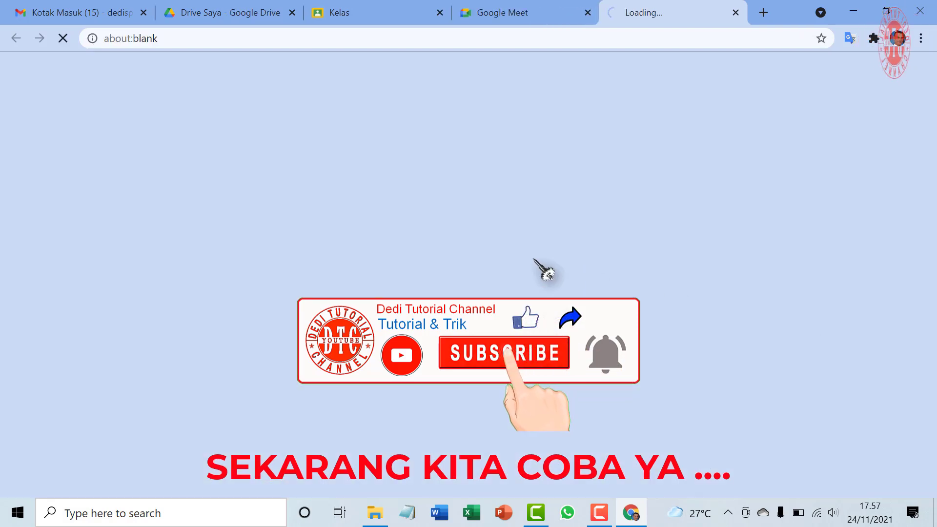